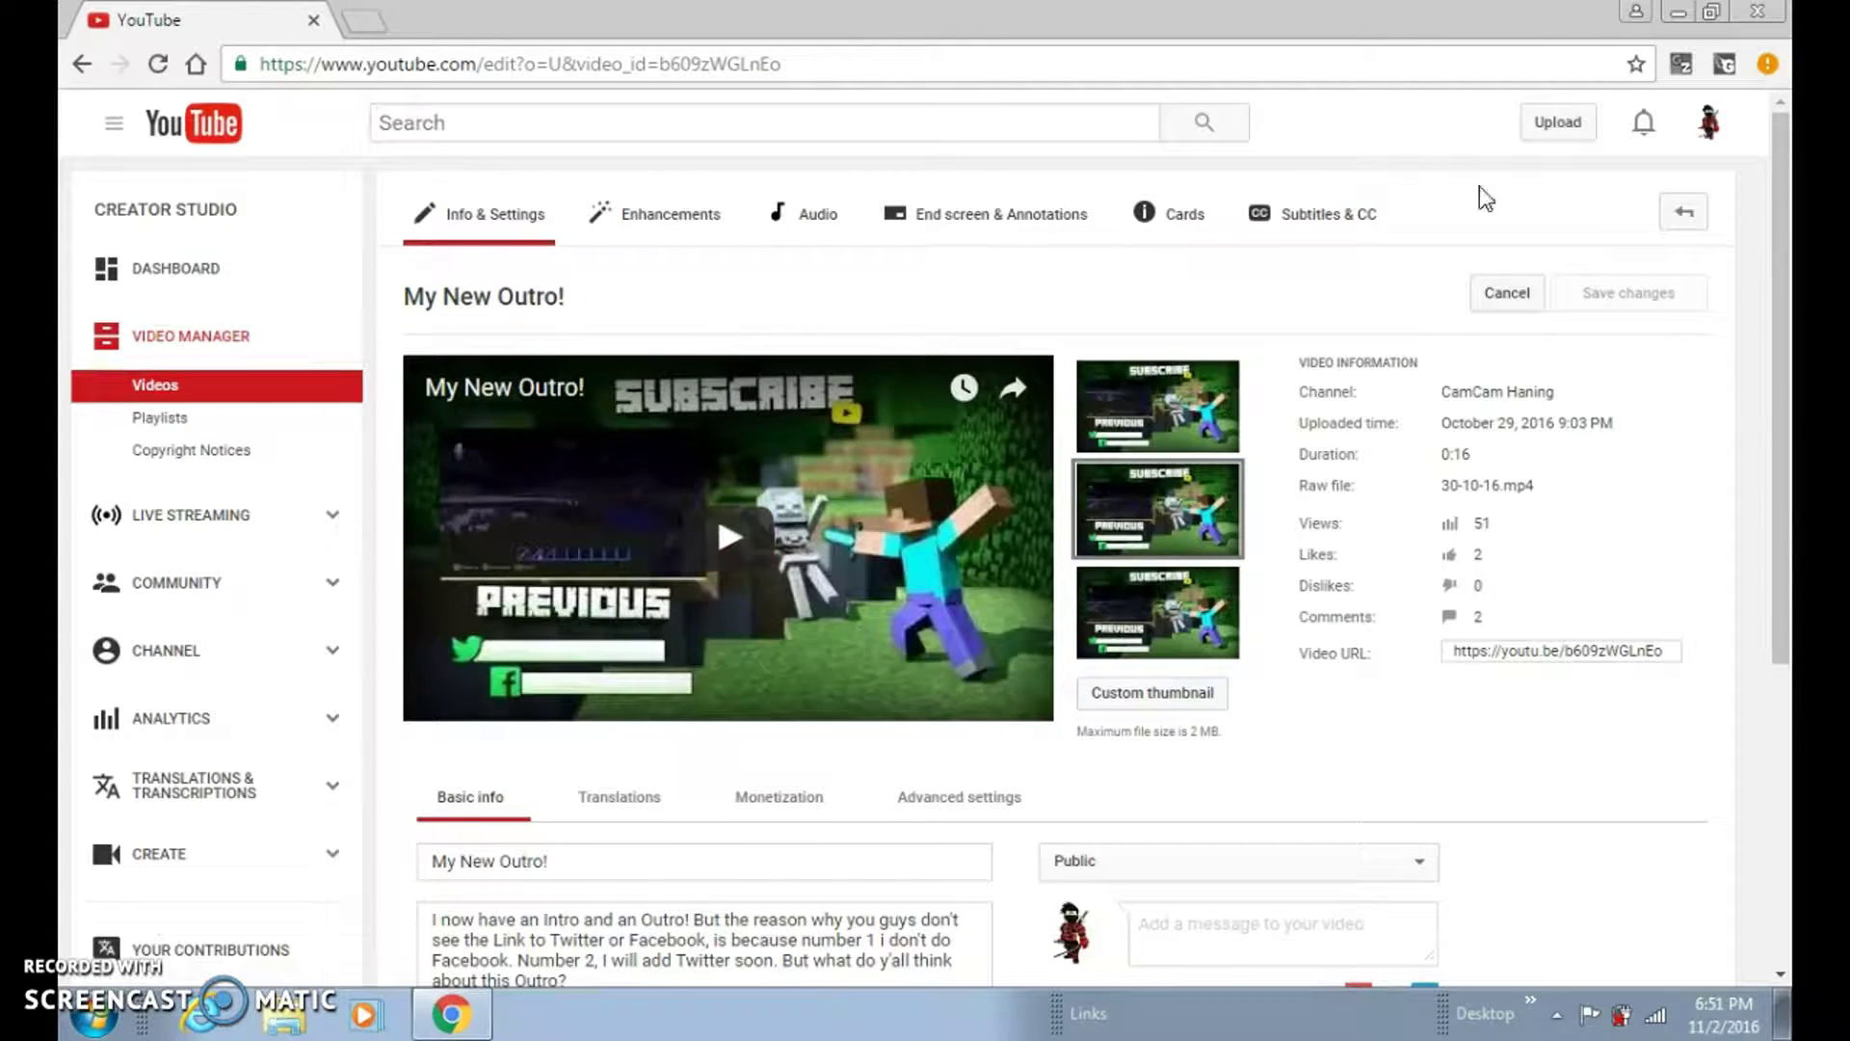
Switch to the Annotations sub-tab under End screen & Annotations for My New Outro!
left_click(1710, 121)
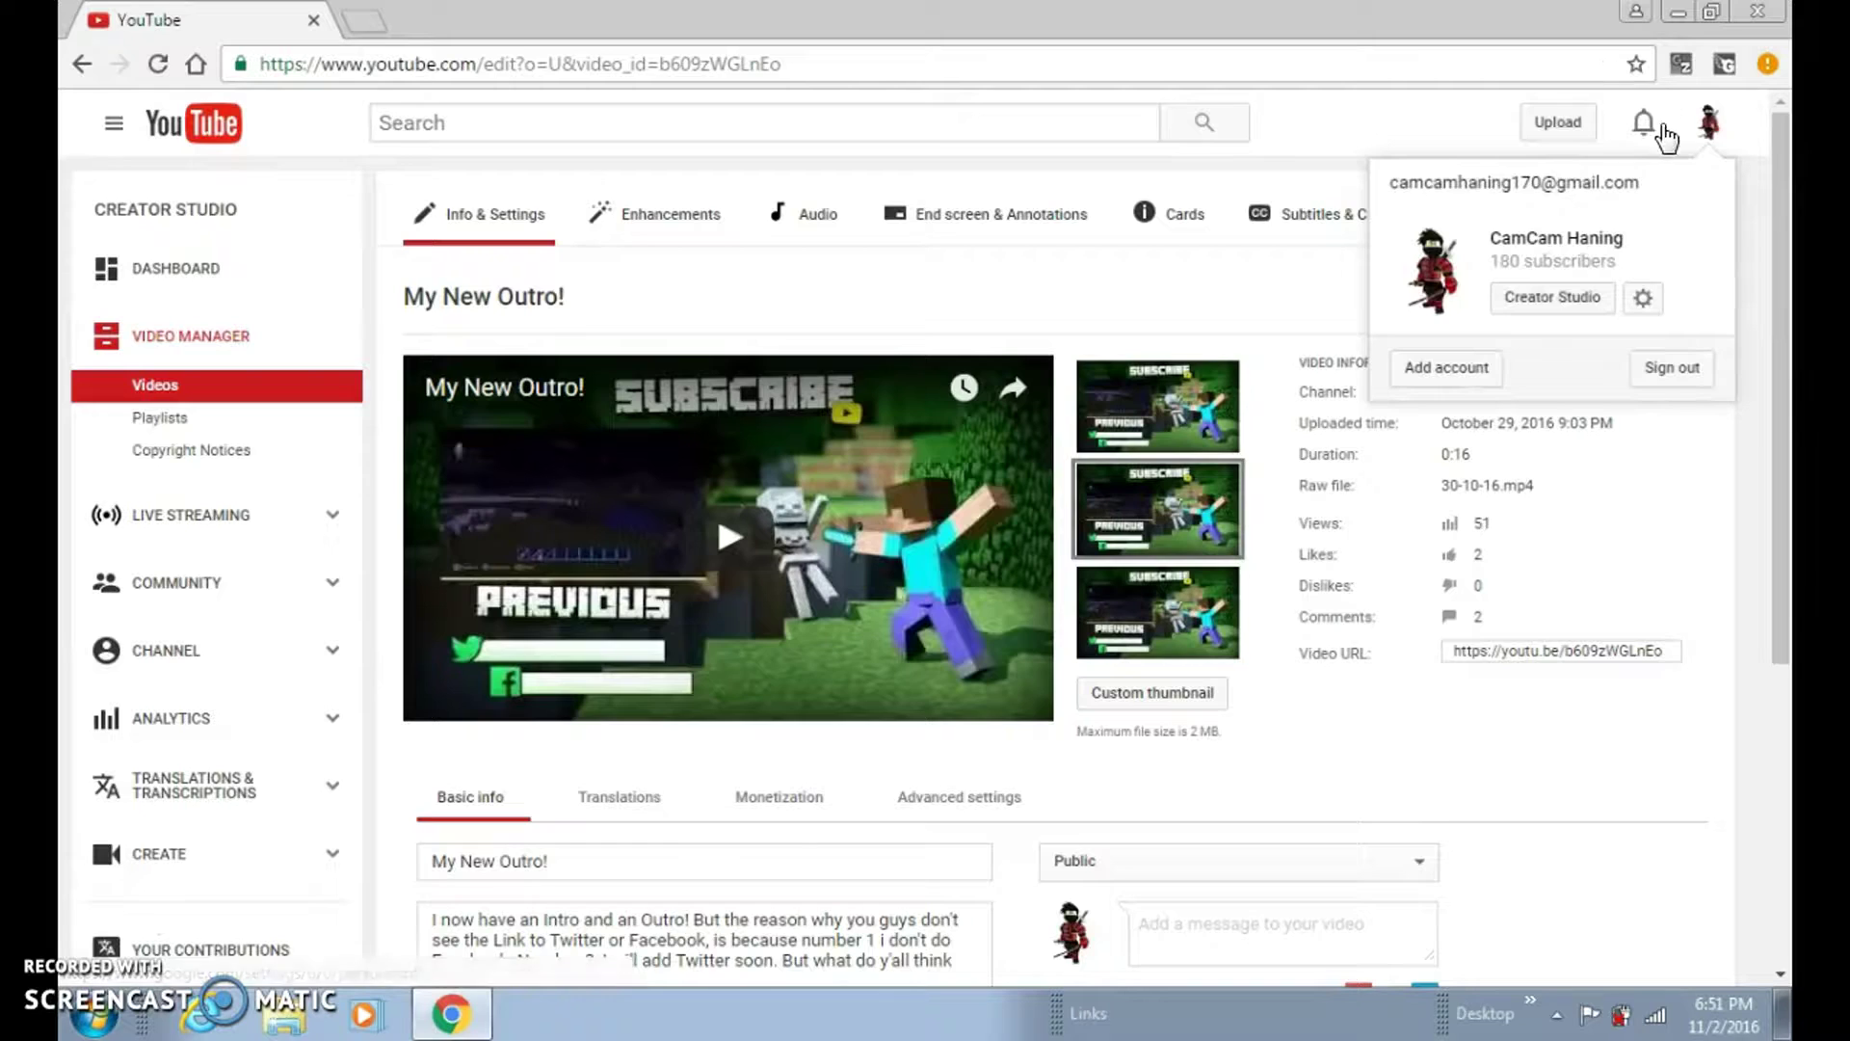
left_click(1738, 143)
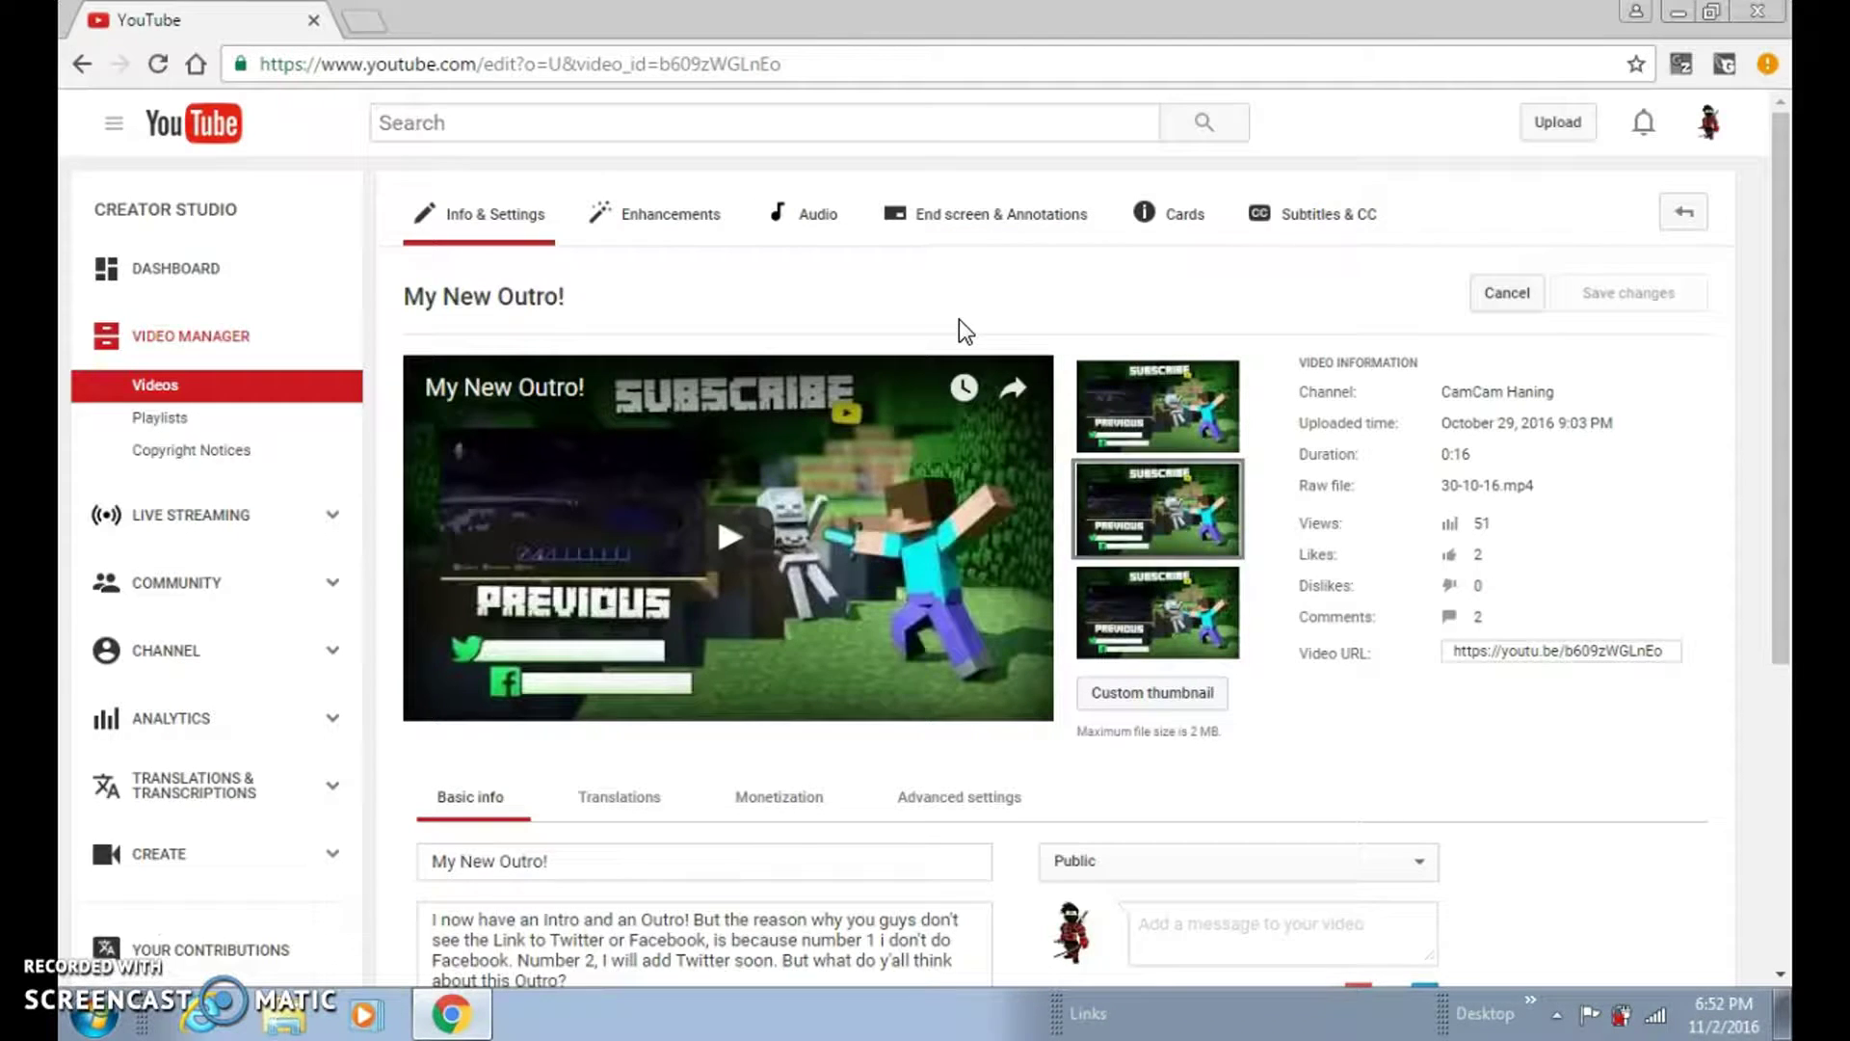
left_click(985, 223)
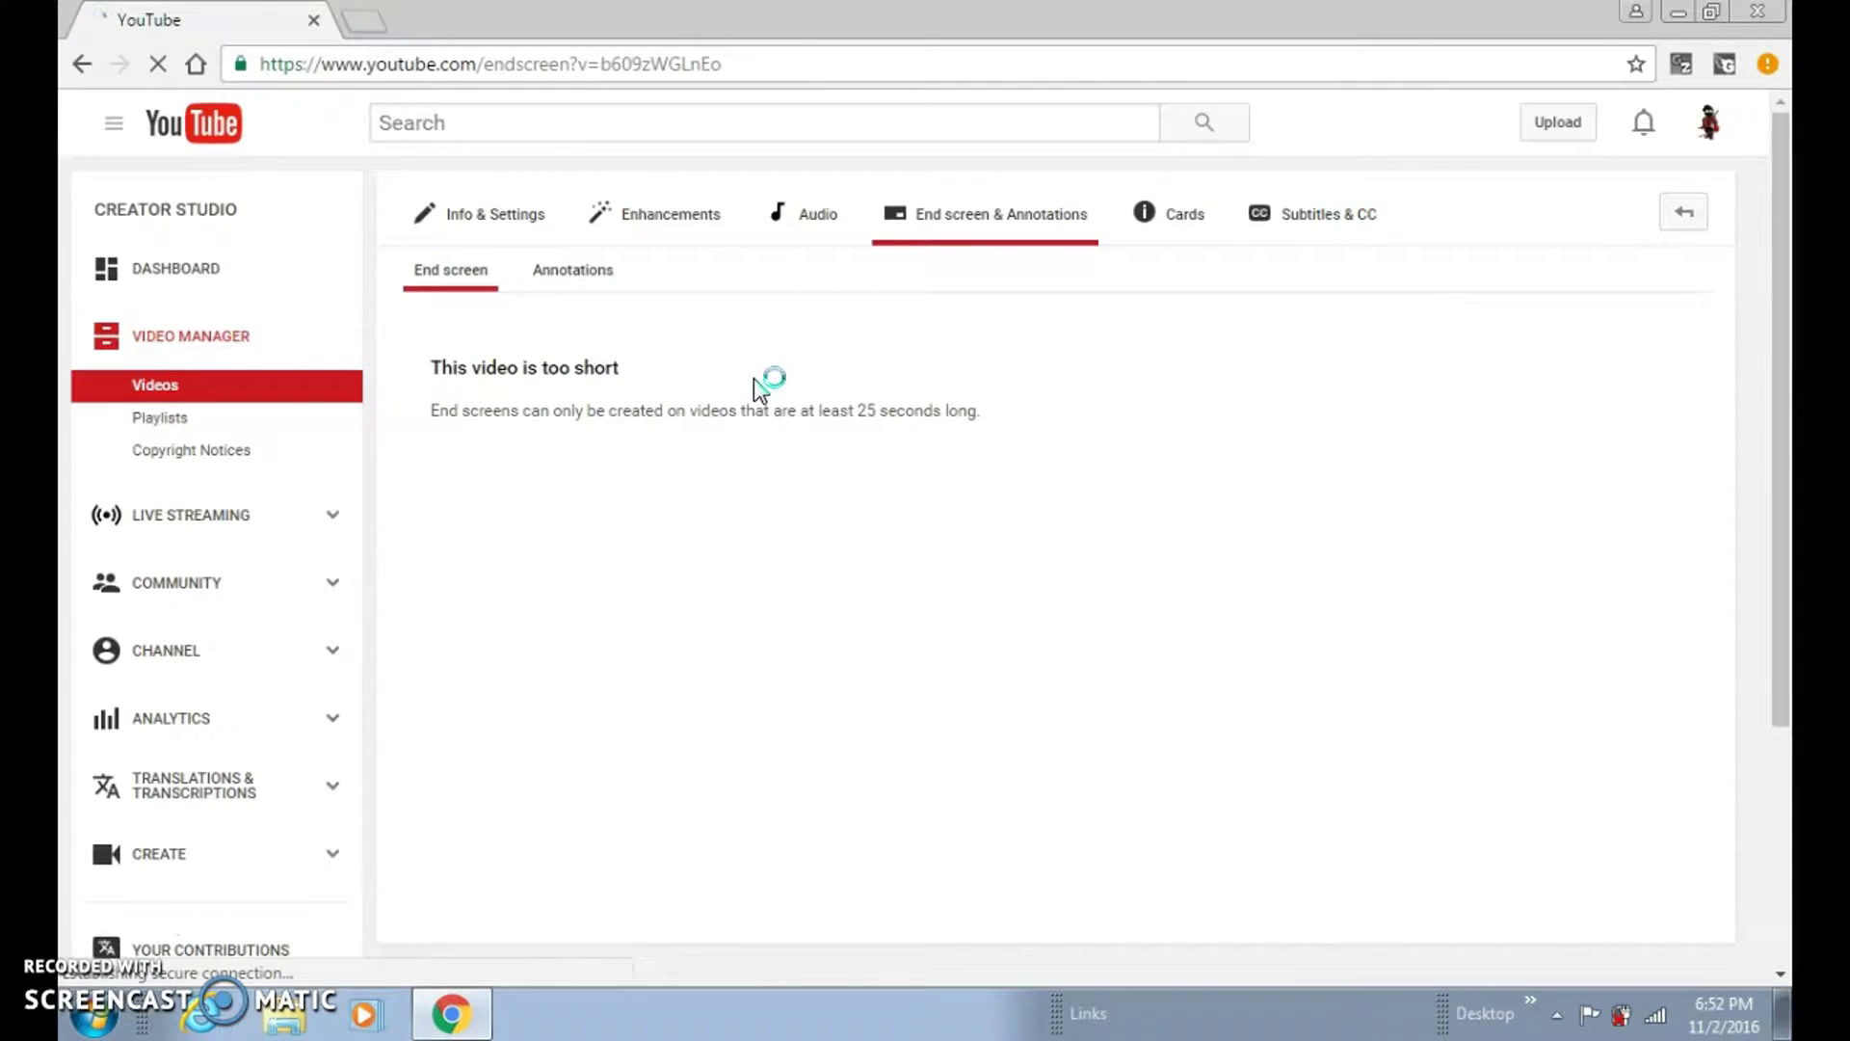
left_click(572, 280)
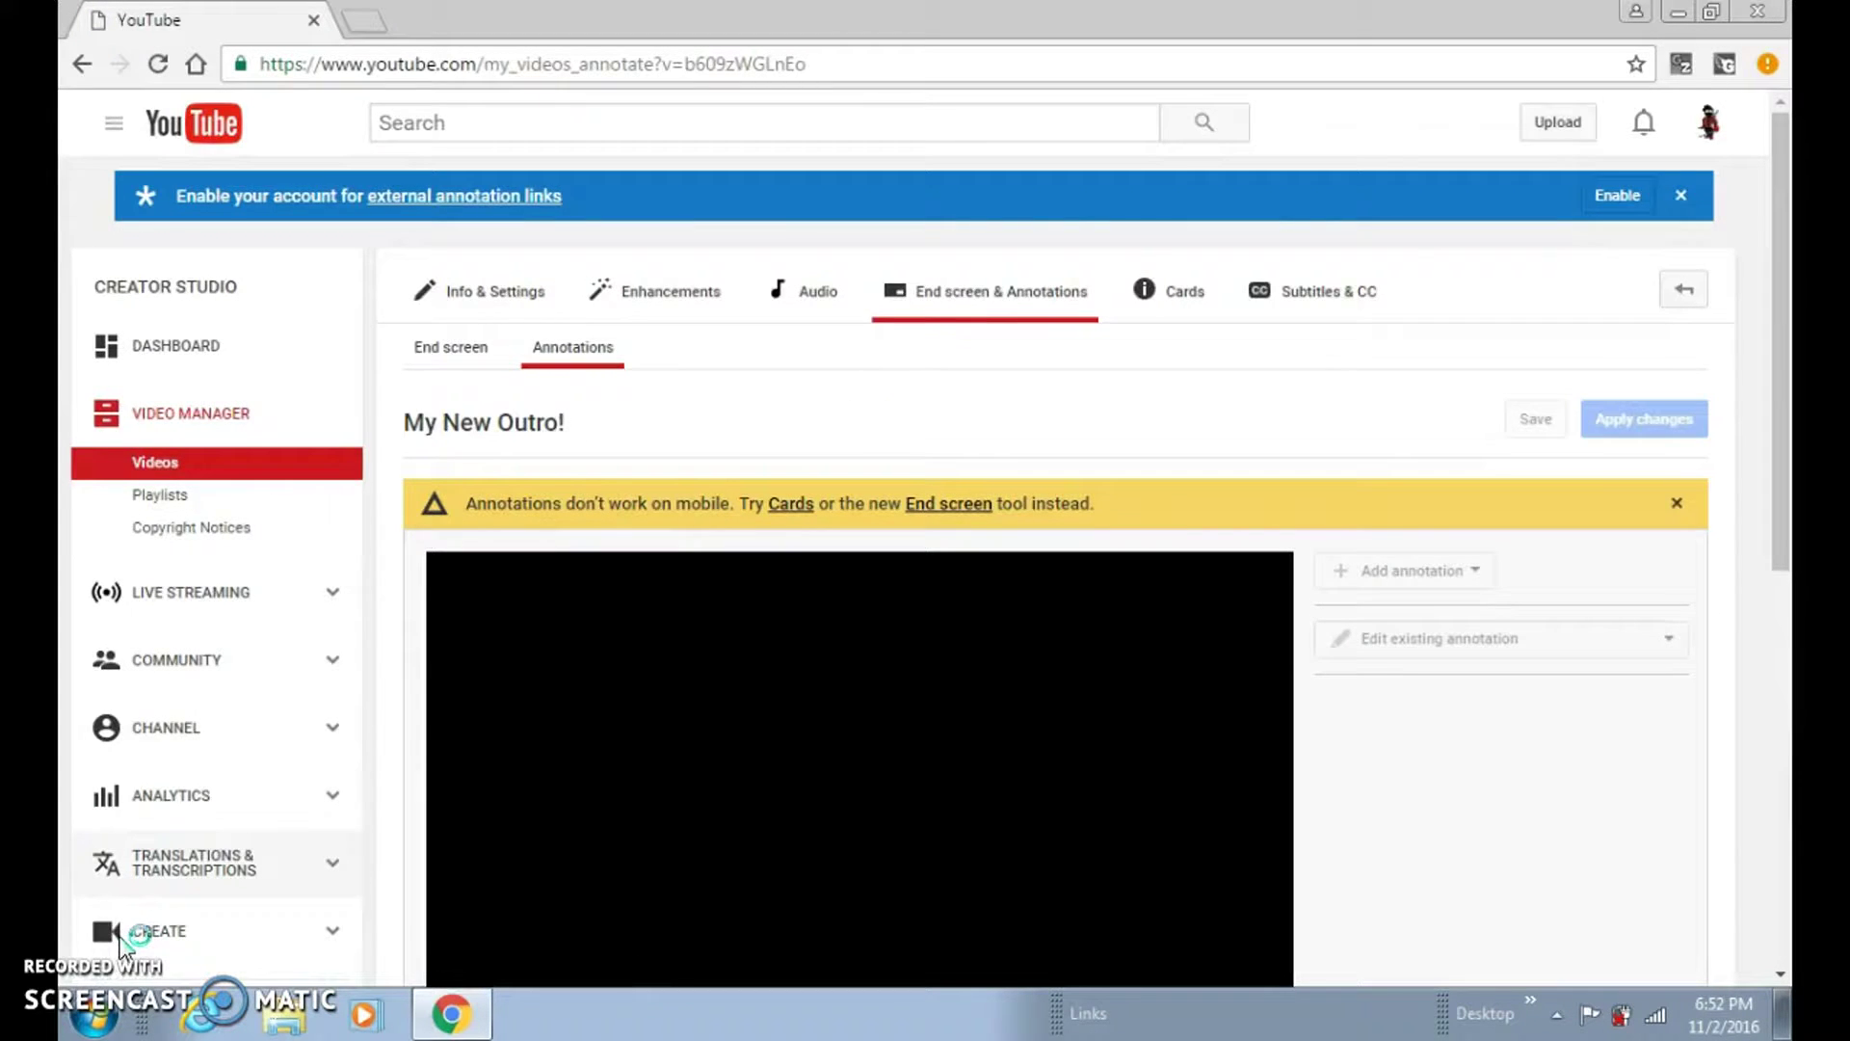
Play, seek ahead, pause and rewind the video preview to its start.
scroll(109, 949, "down", 3)
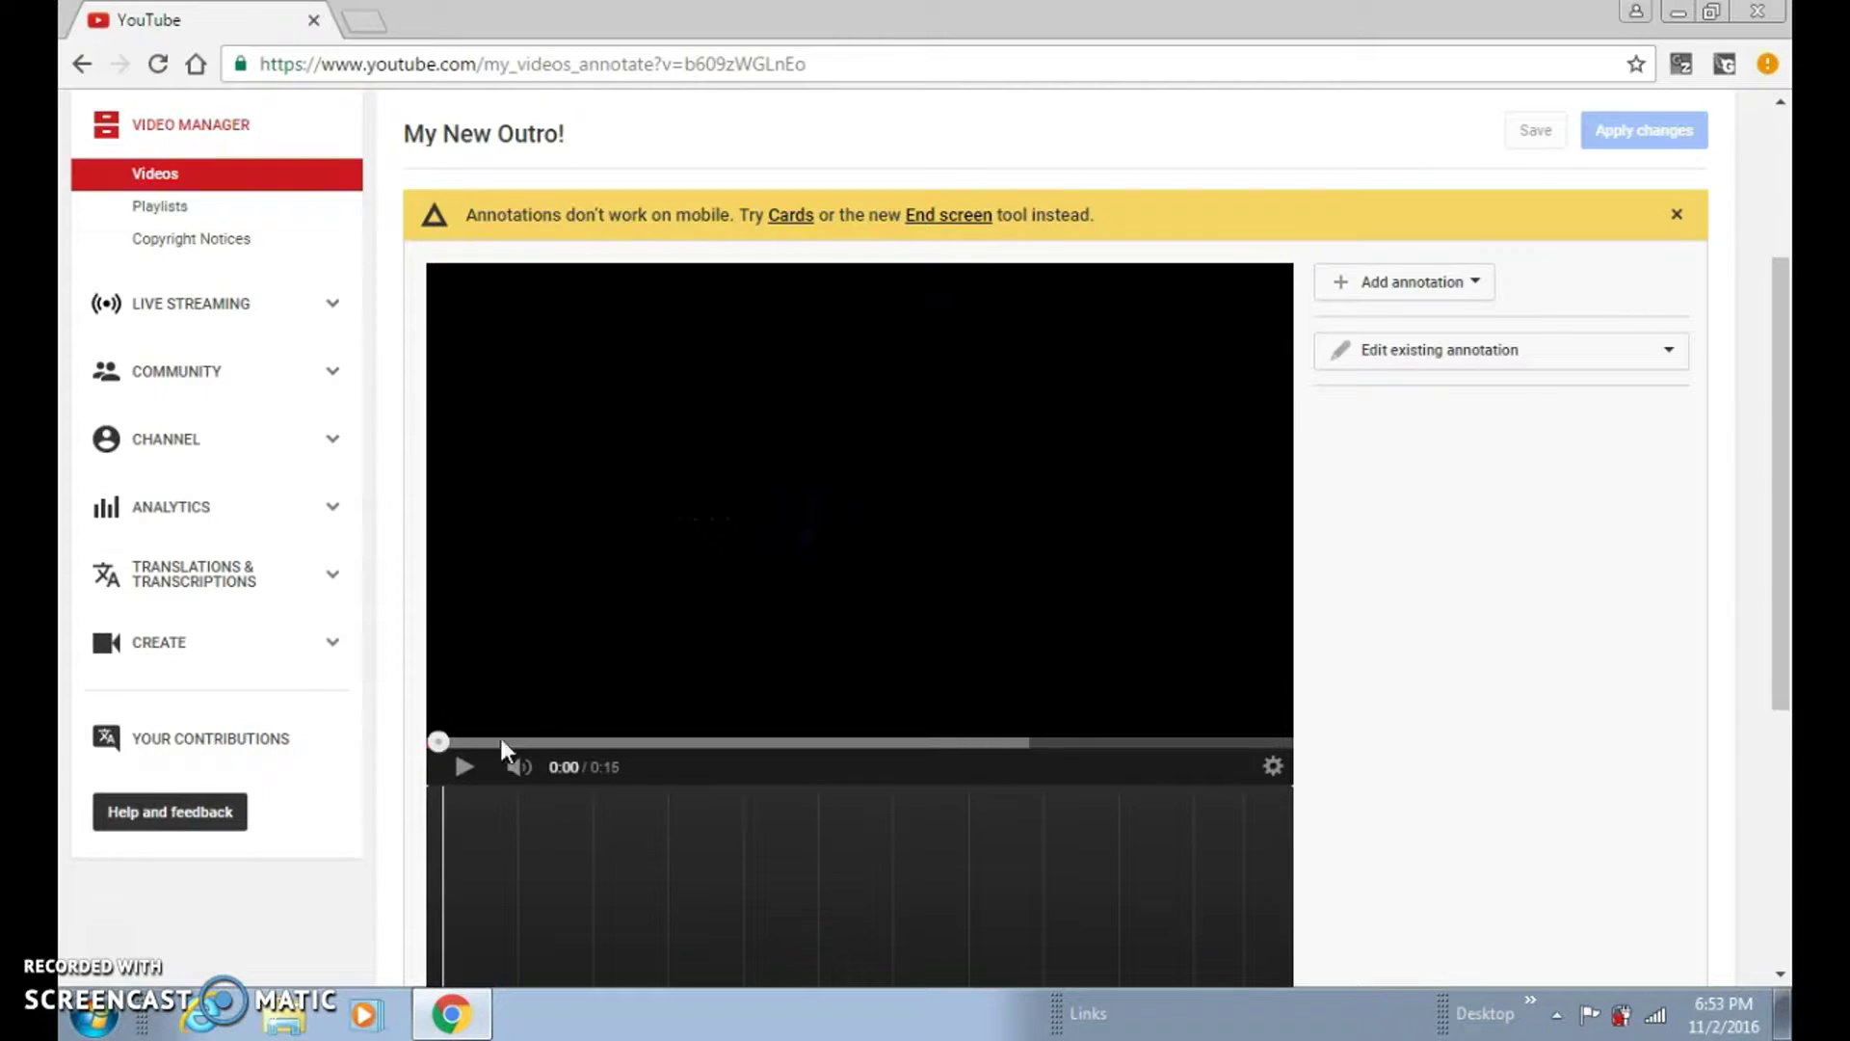
left_click(455, 782)
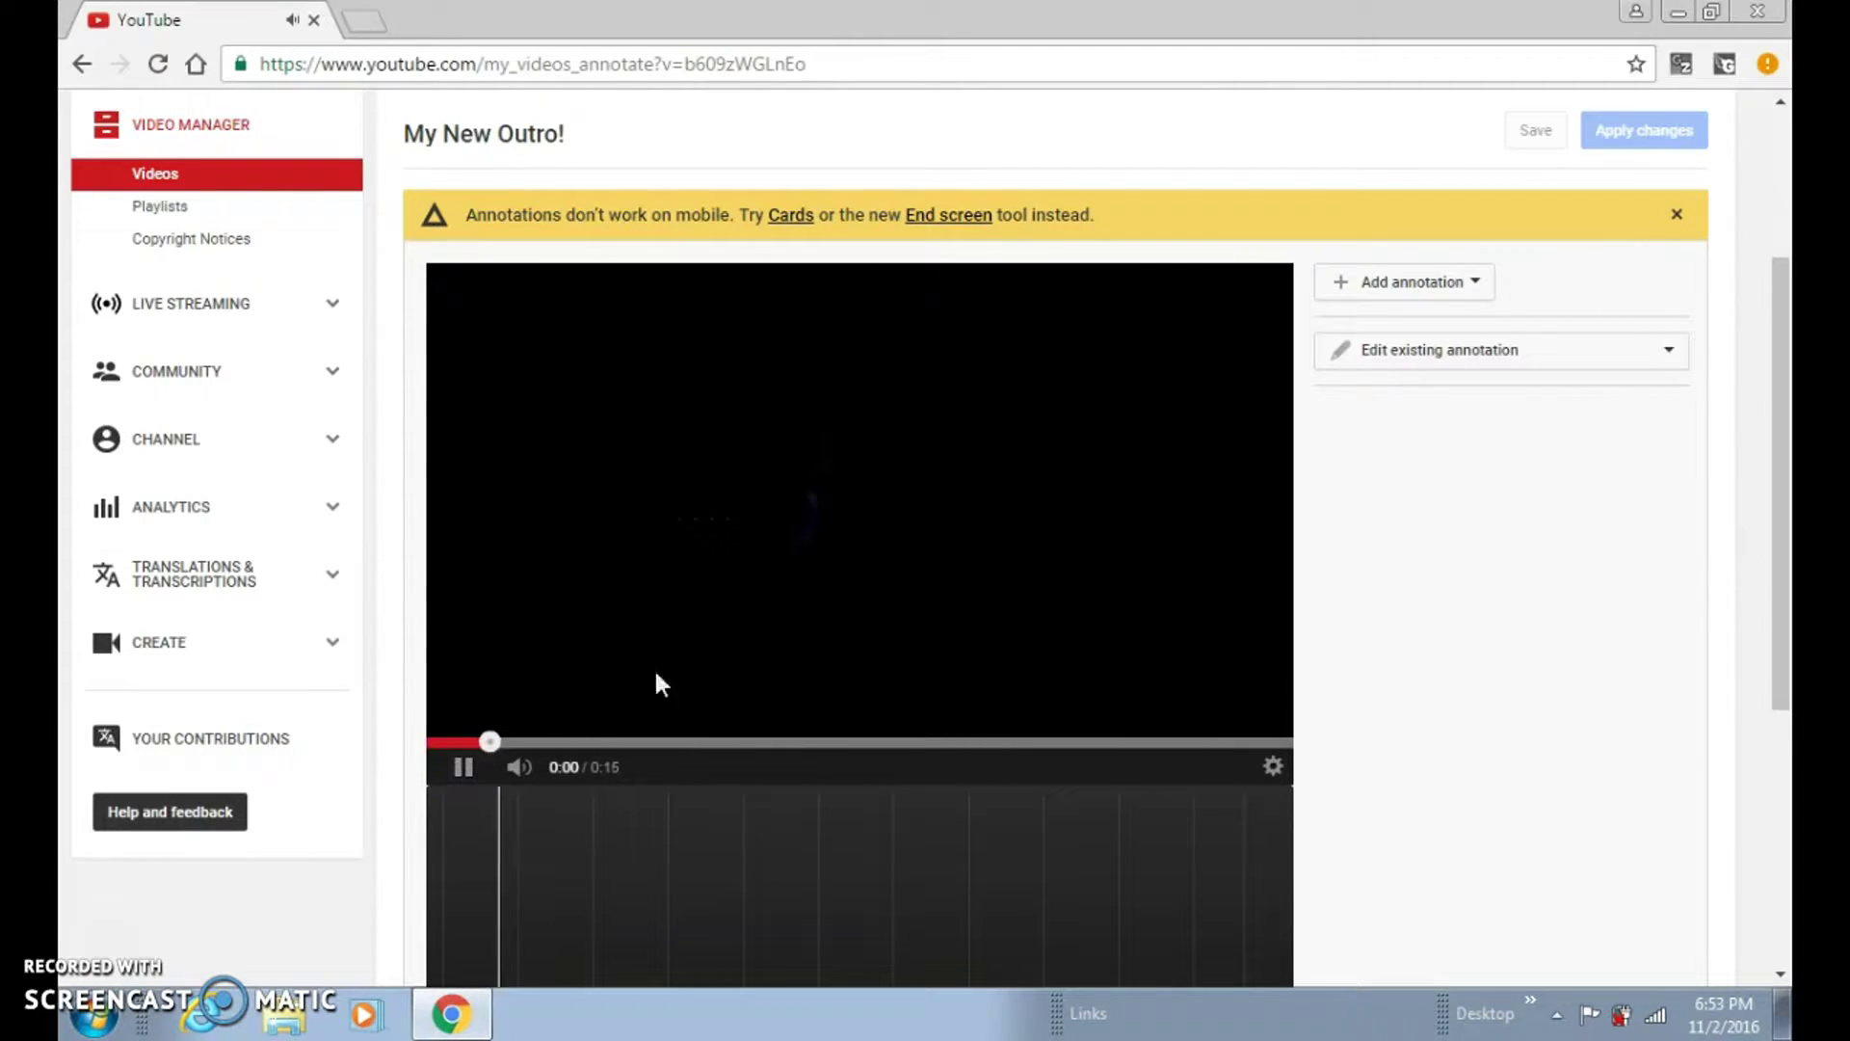
left_click(810, 742)
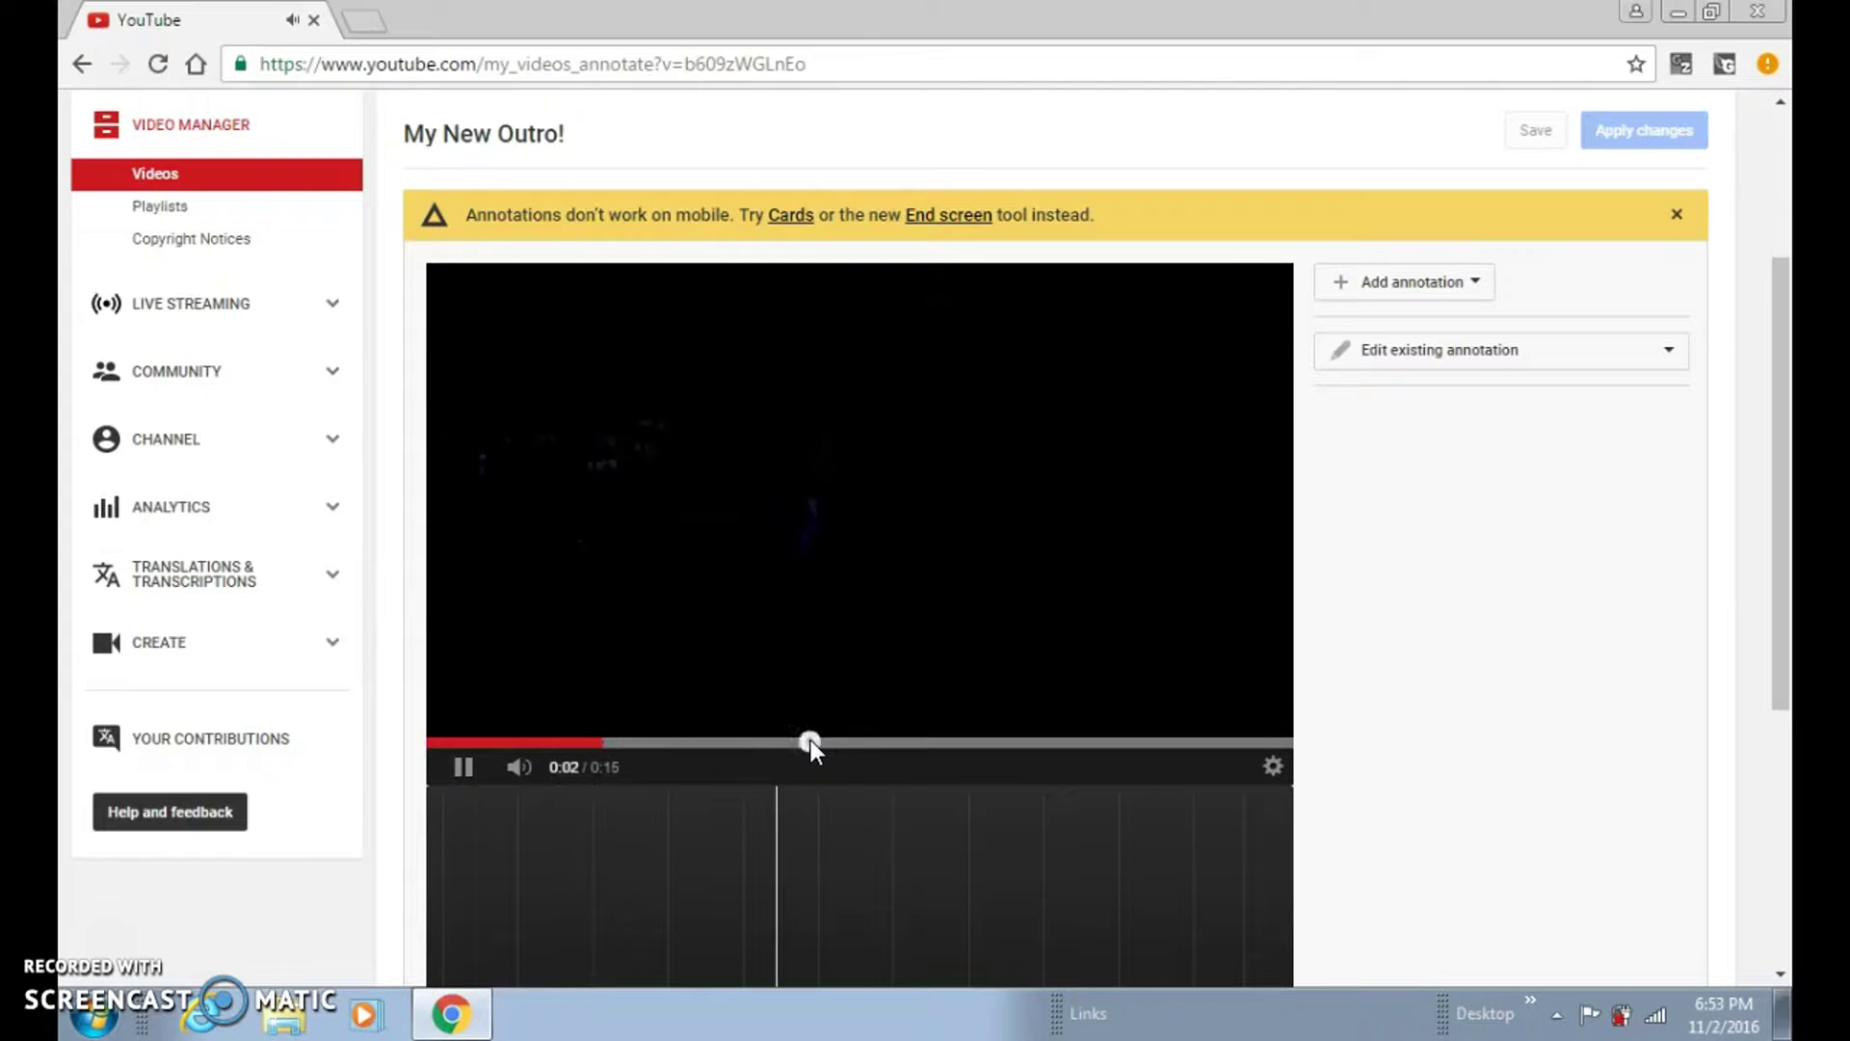
left_click(452, 769)
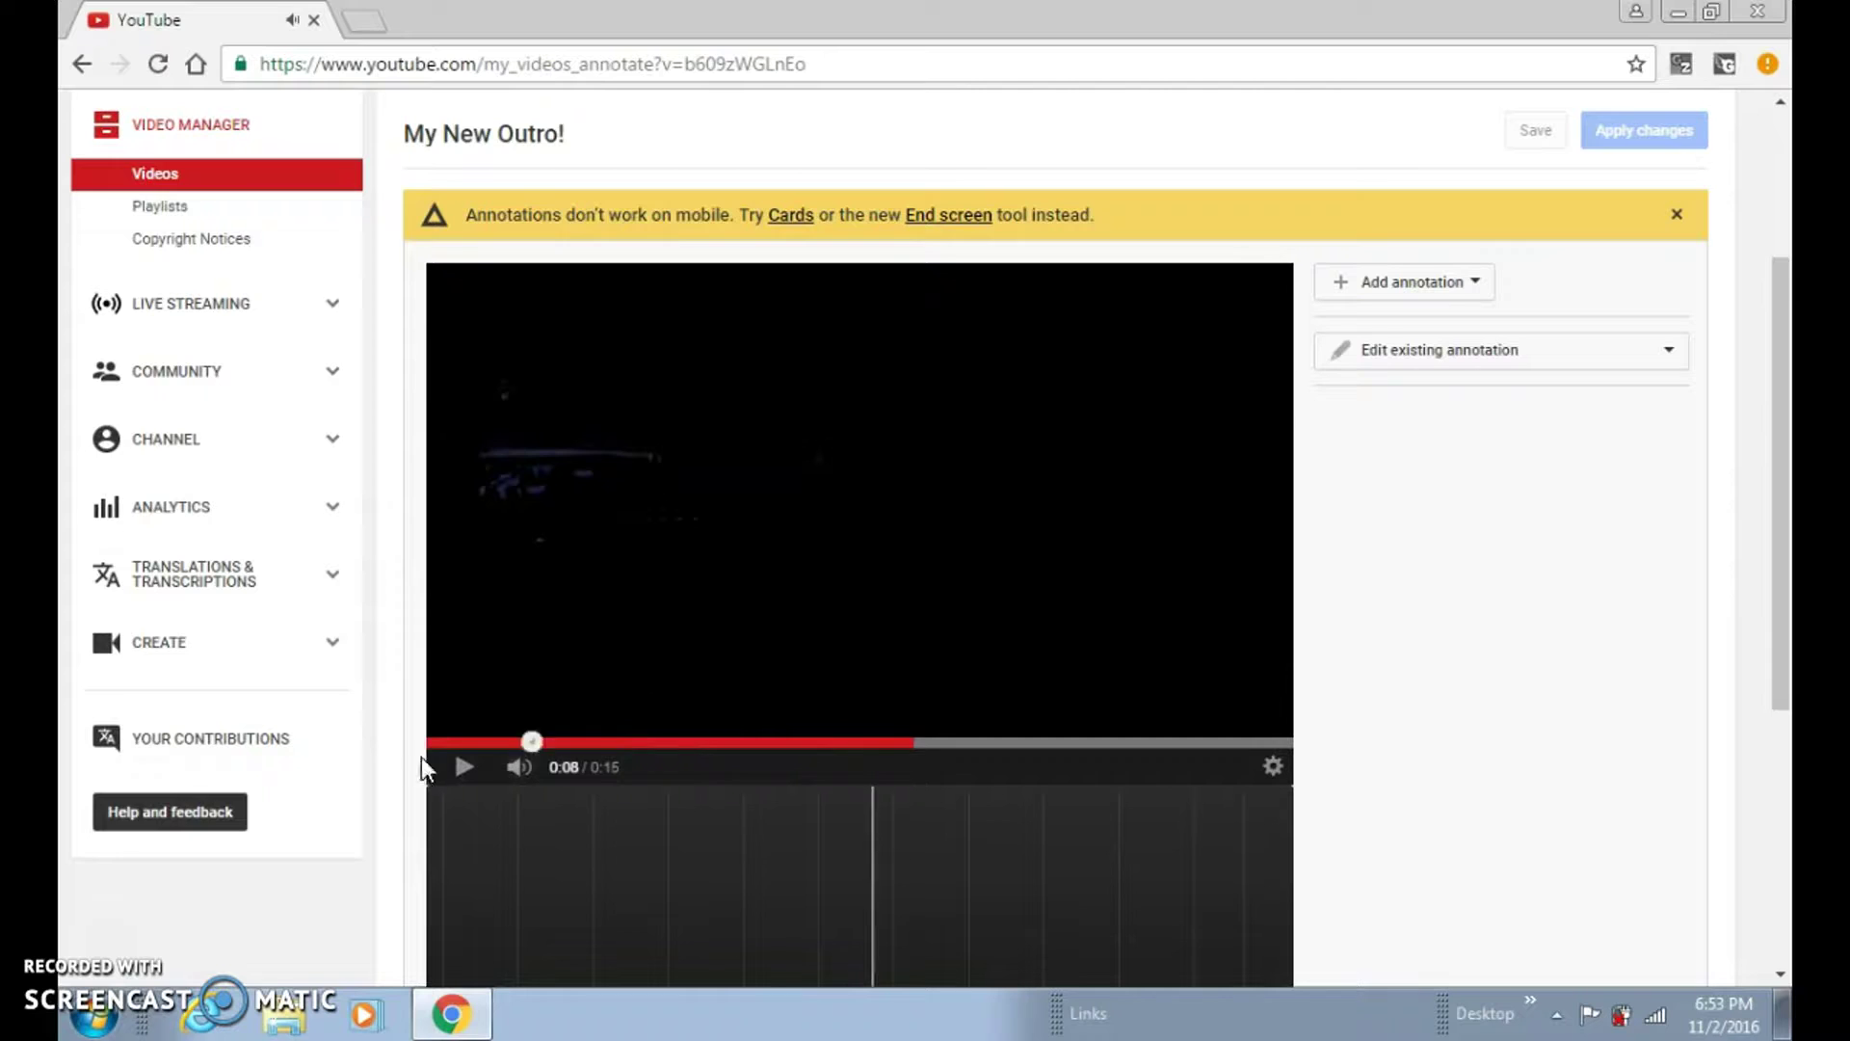
key("Home")
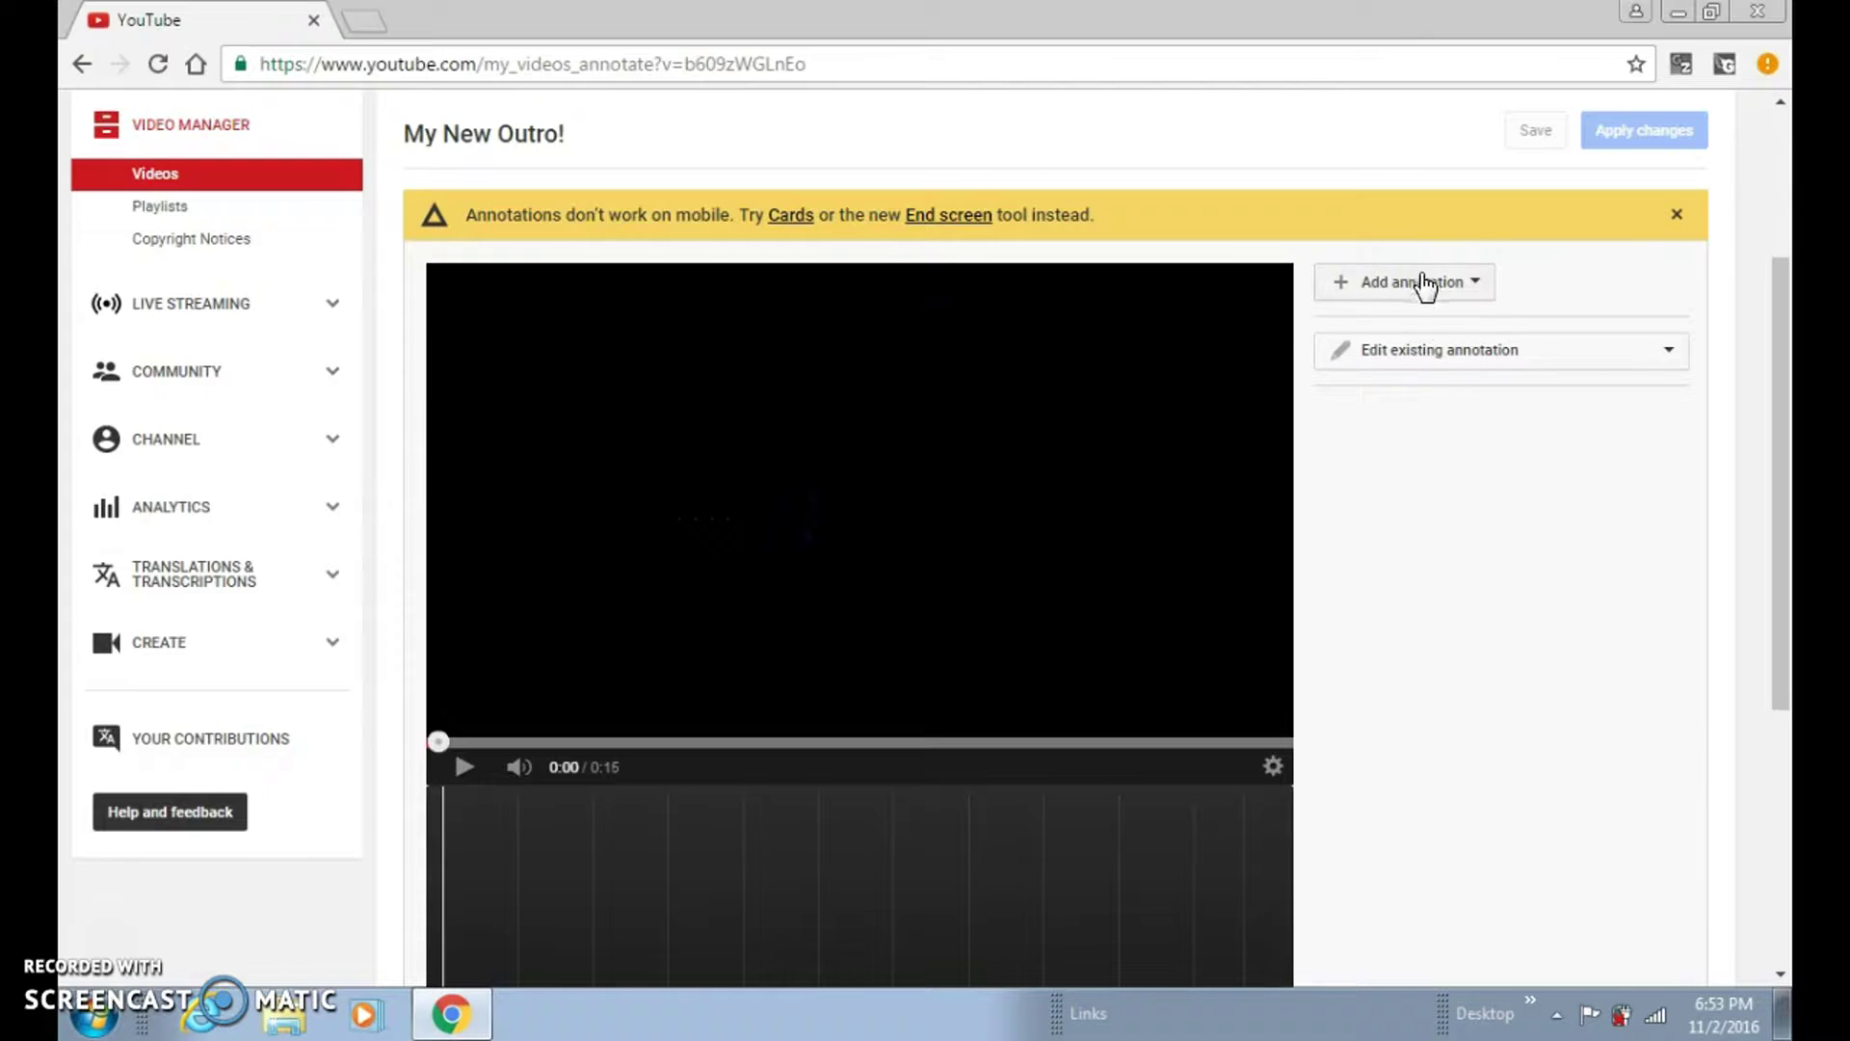
Add a speech bubble annotation, drag it to the upper right, and reselect it from the list.
left_click(1427, 291)
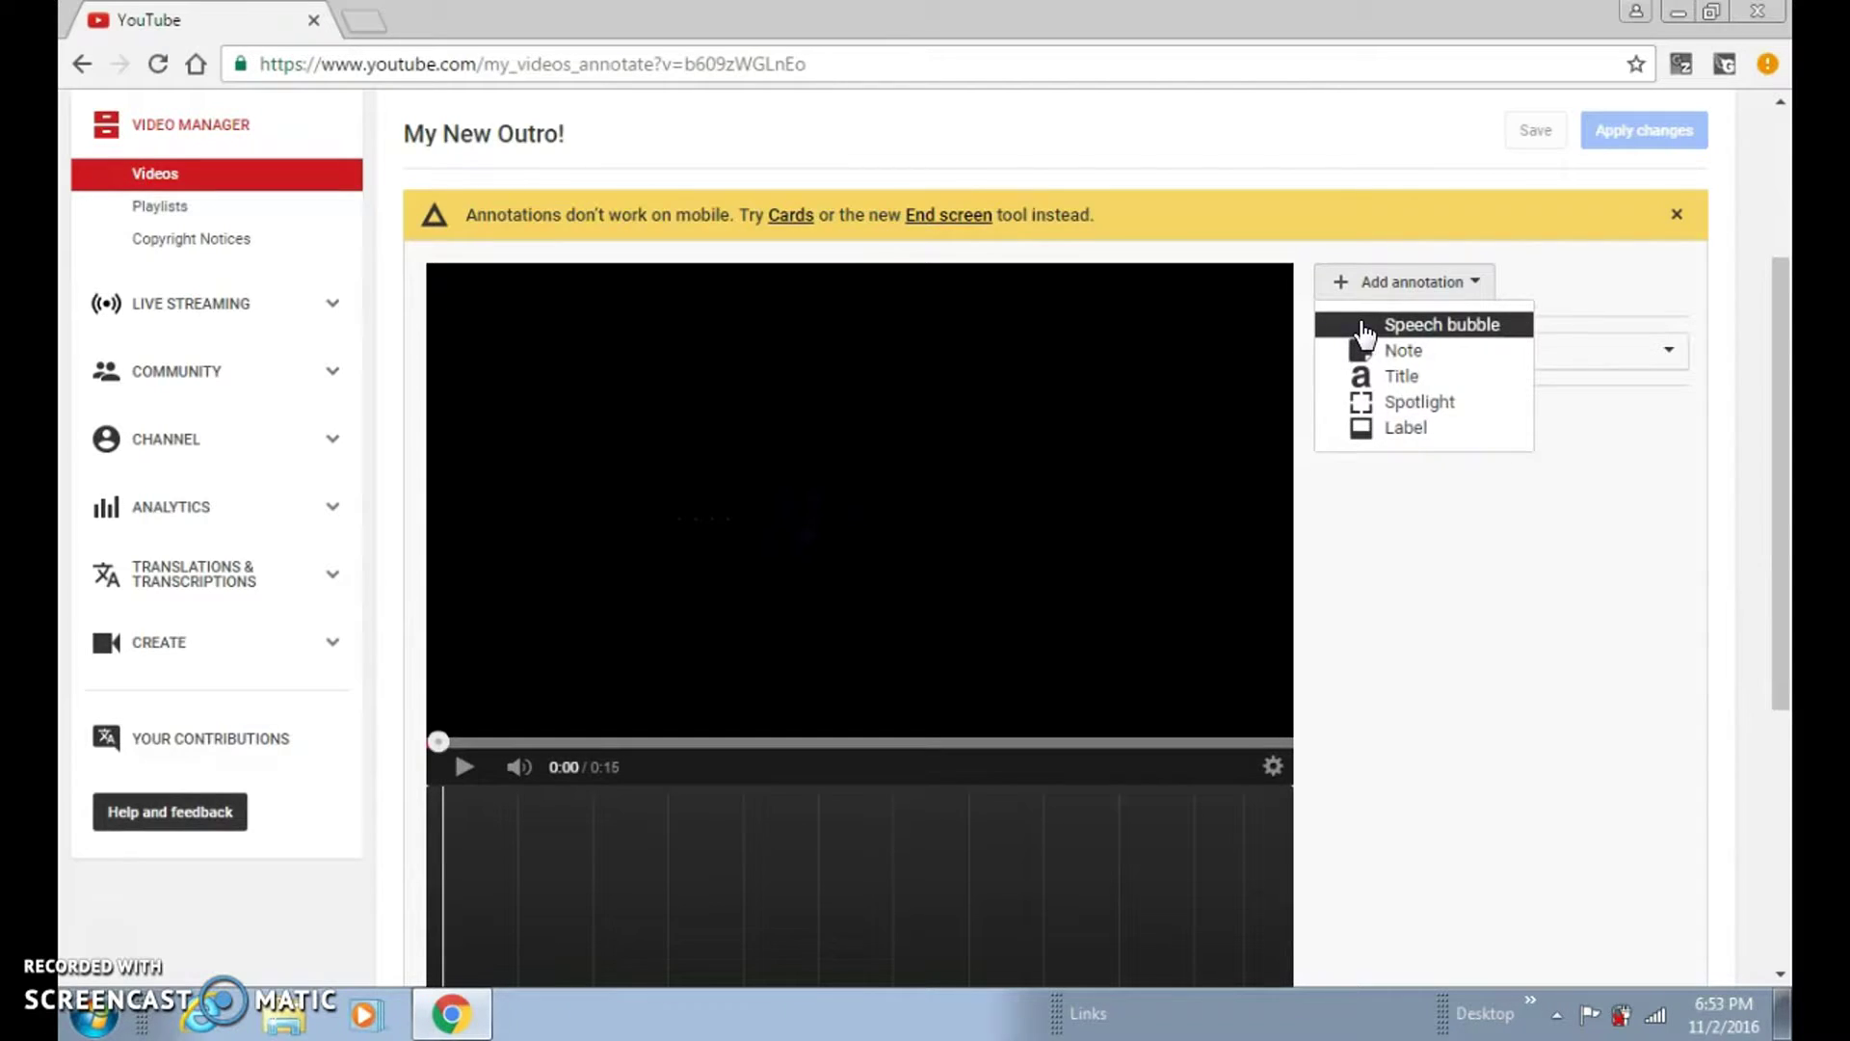
left_click(1405, 328)
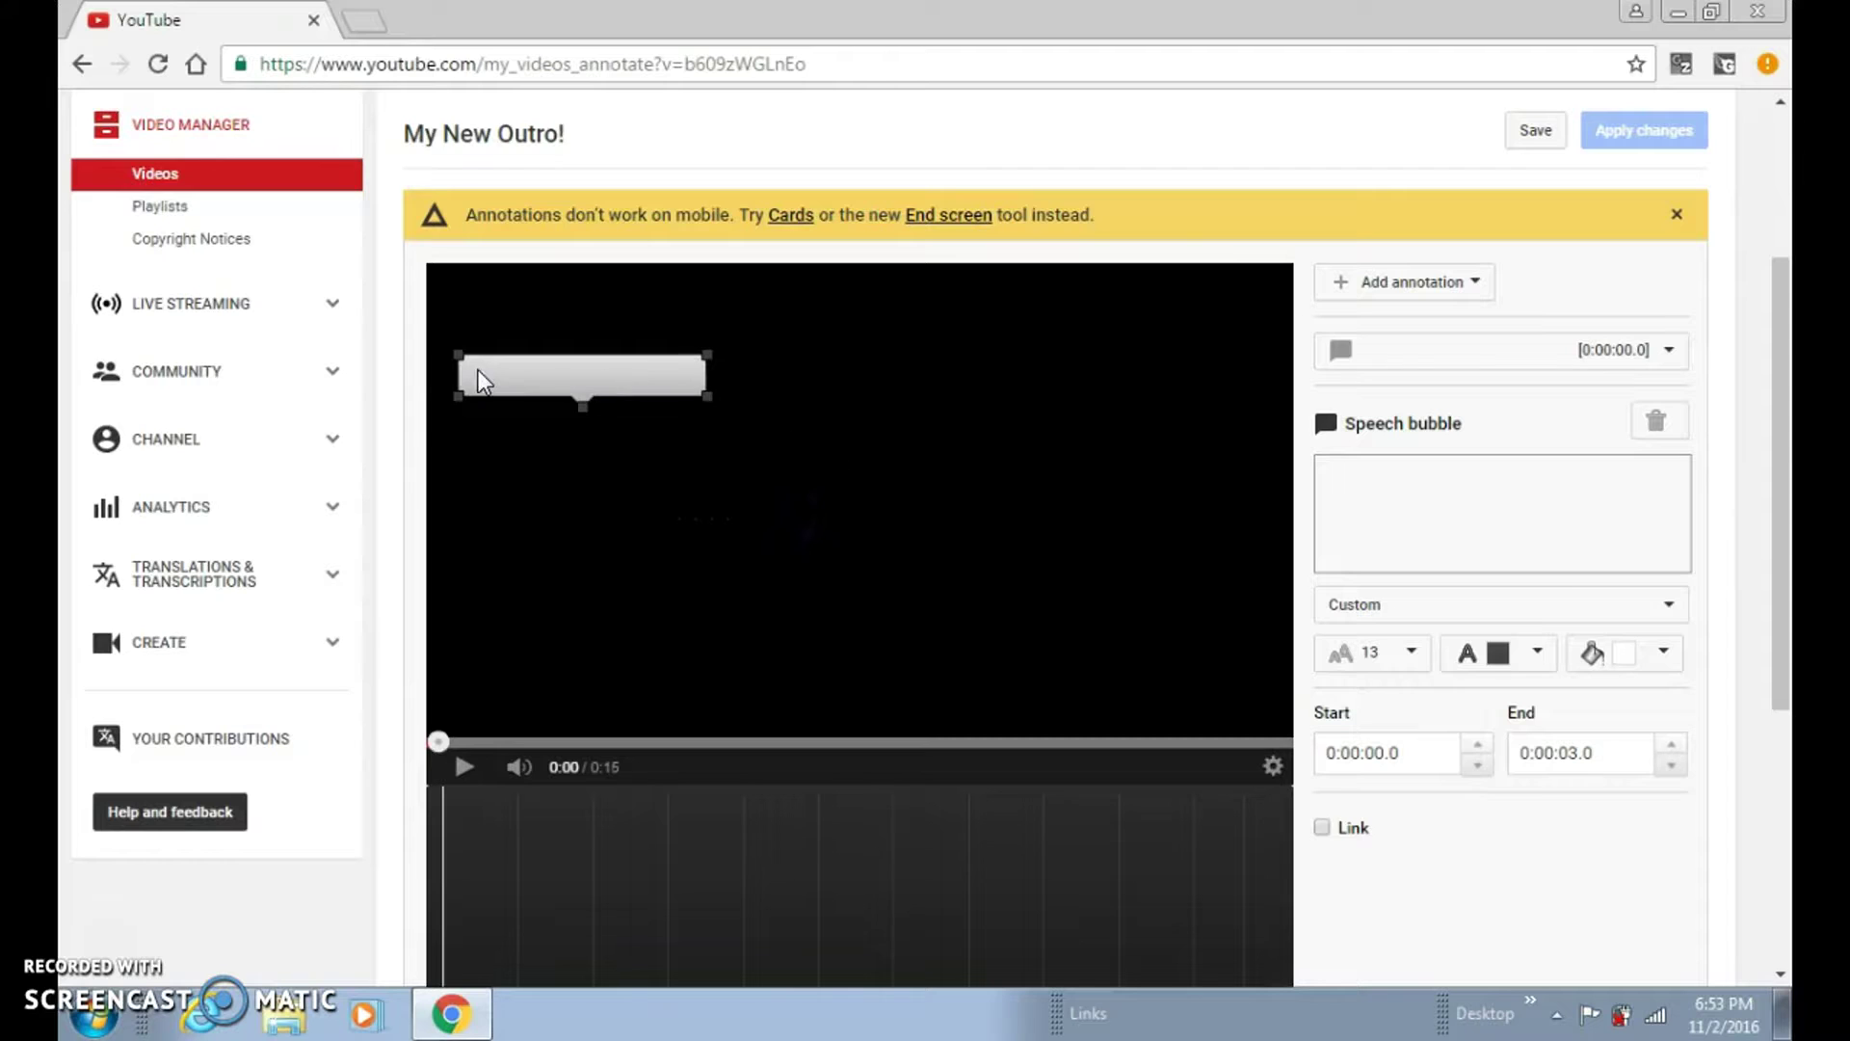
mouse_move(634, 364)
left_mouse_down()
mouse_move(802, 363)
mouse_move(765, 460)
mouse_move(851, 476)
left_mouse_up()
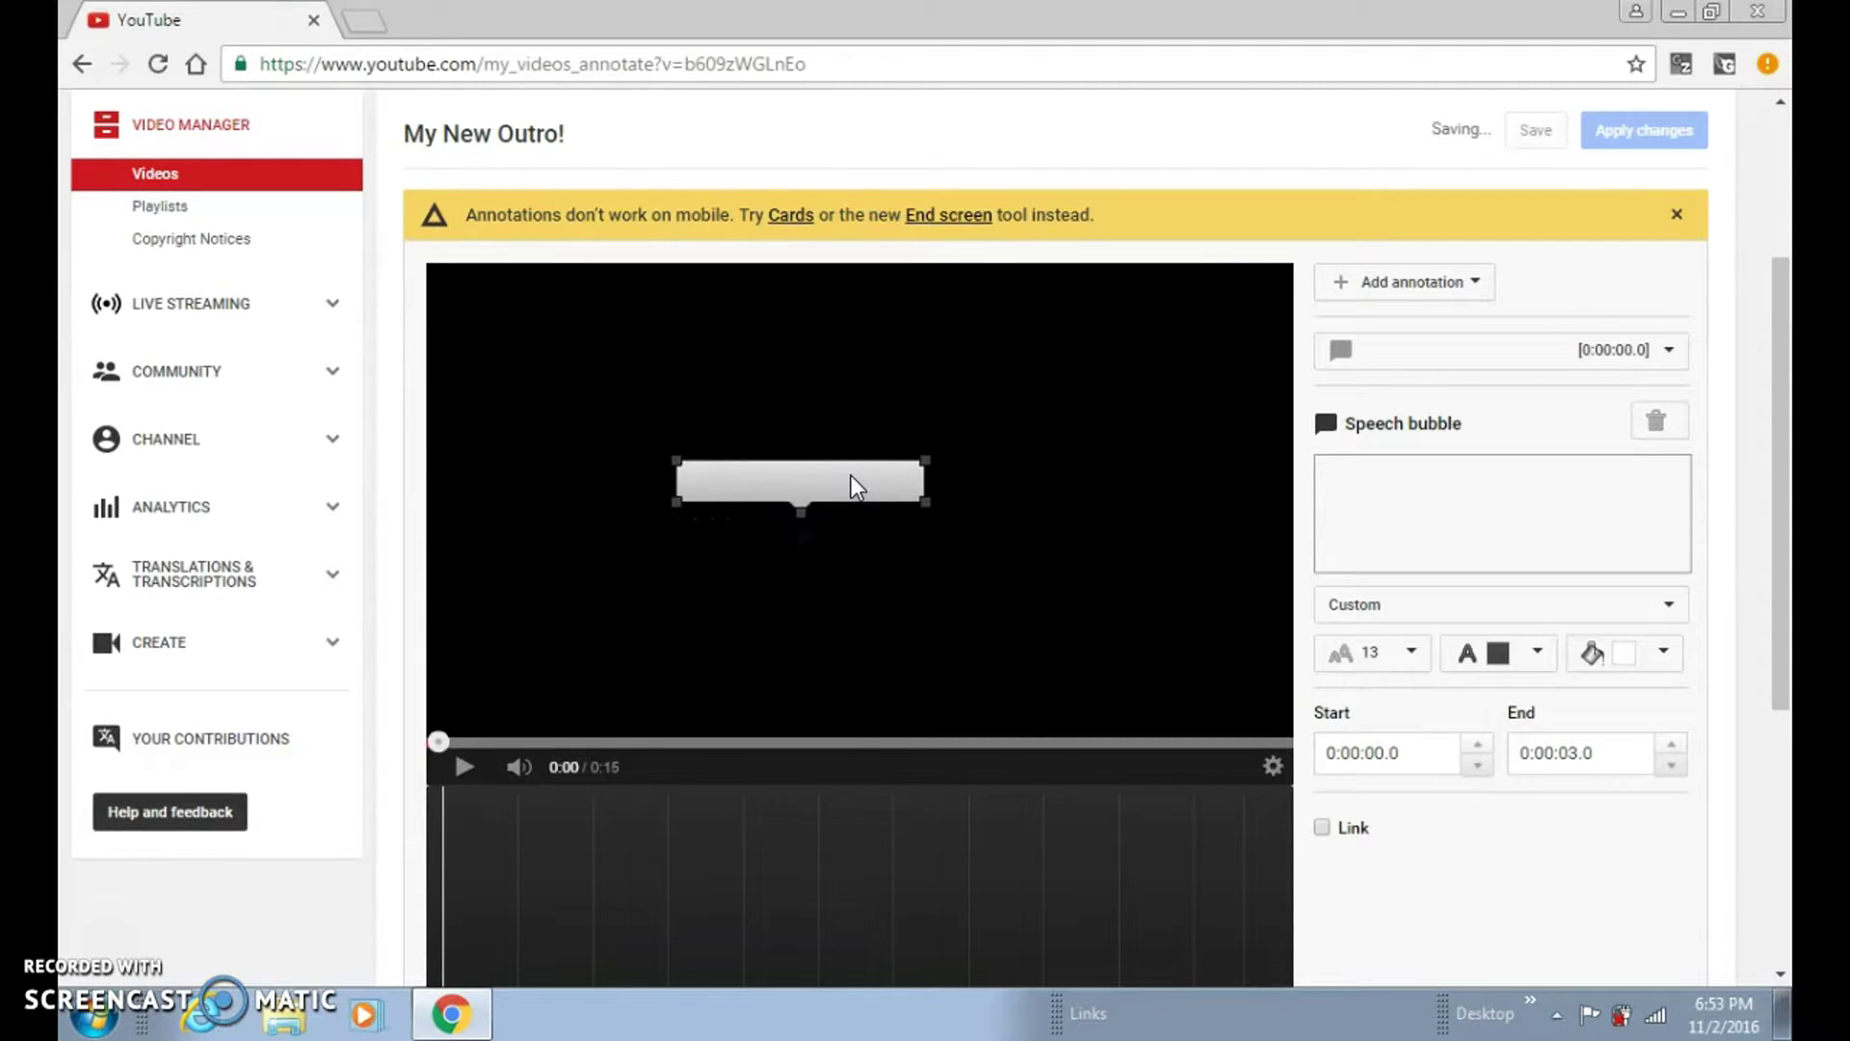
mouse_move(852, 476)
left_mouse_down()
mouse_move(995, 433)
mouse_move(1218, 314)
mouse_move(1106, 401)
mouse_move(1126, 345)
left_mouse_up()
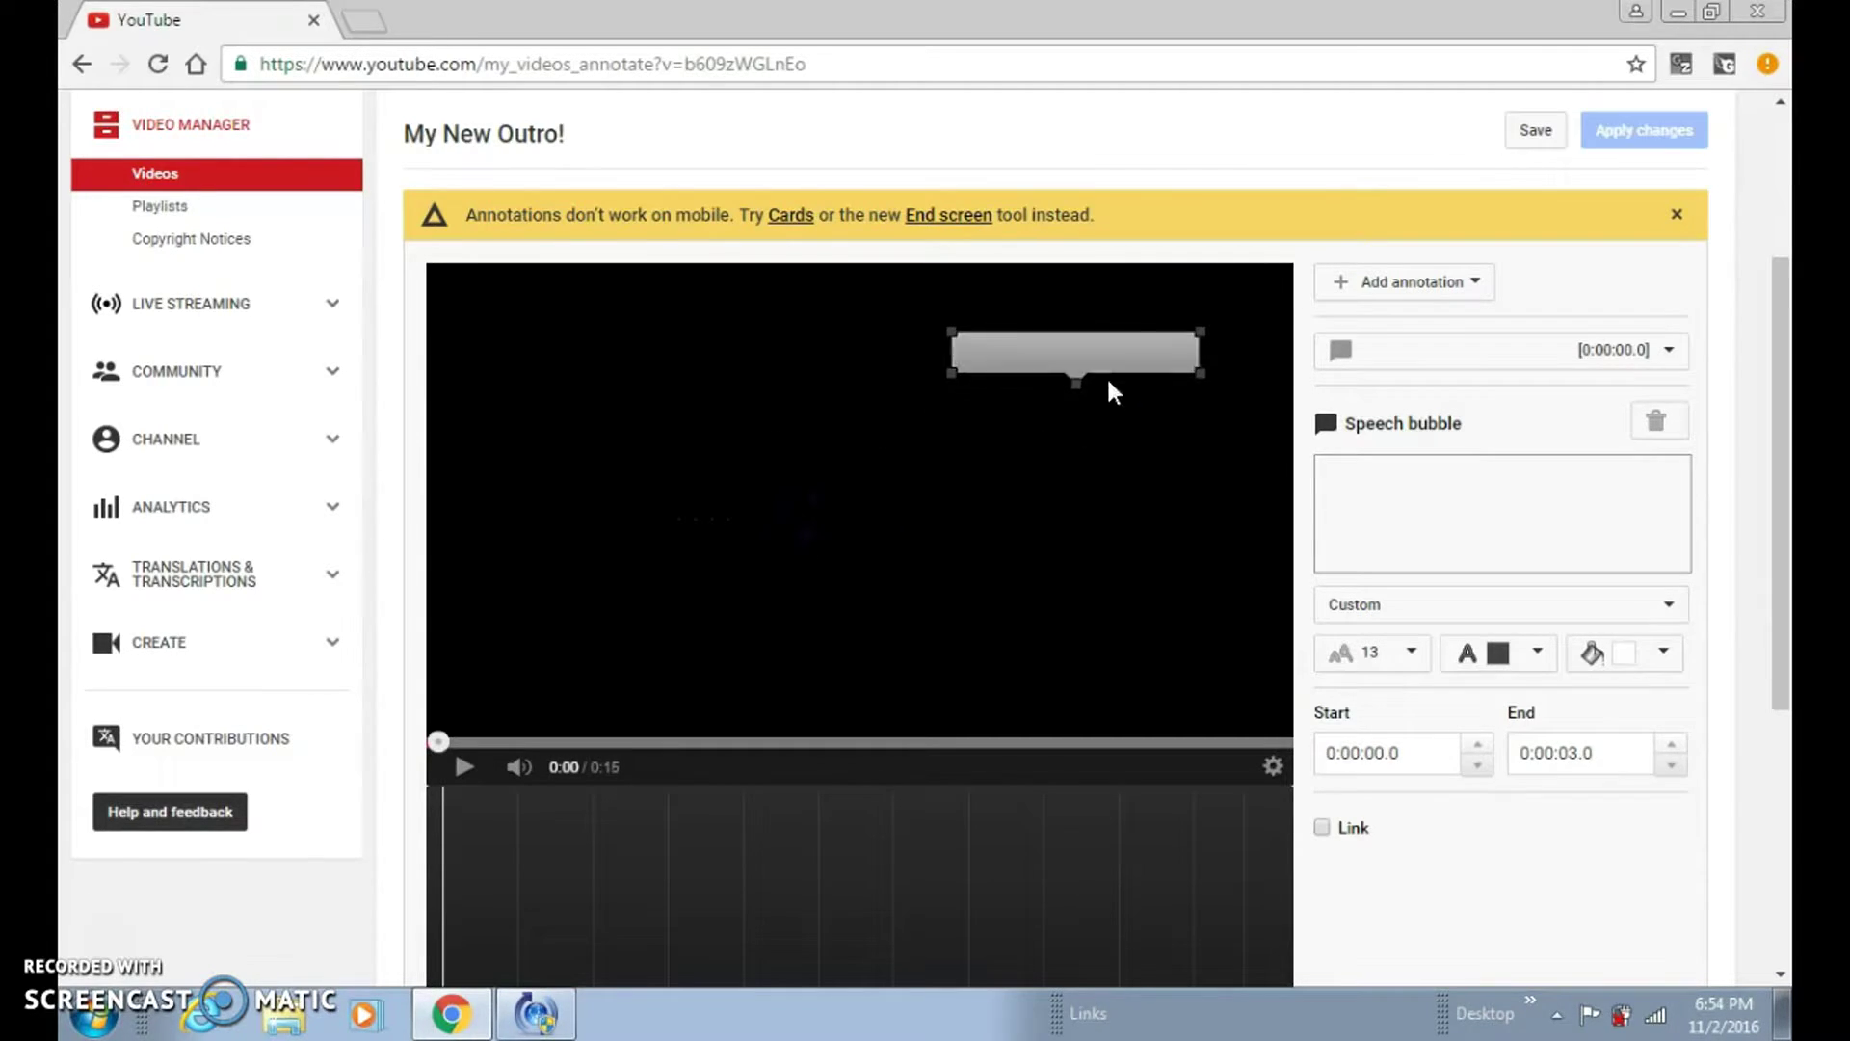
left_click(1447, 360)
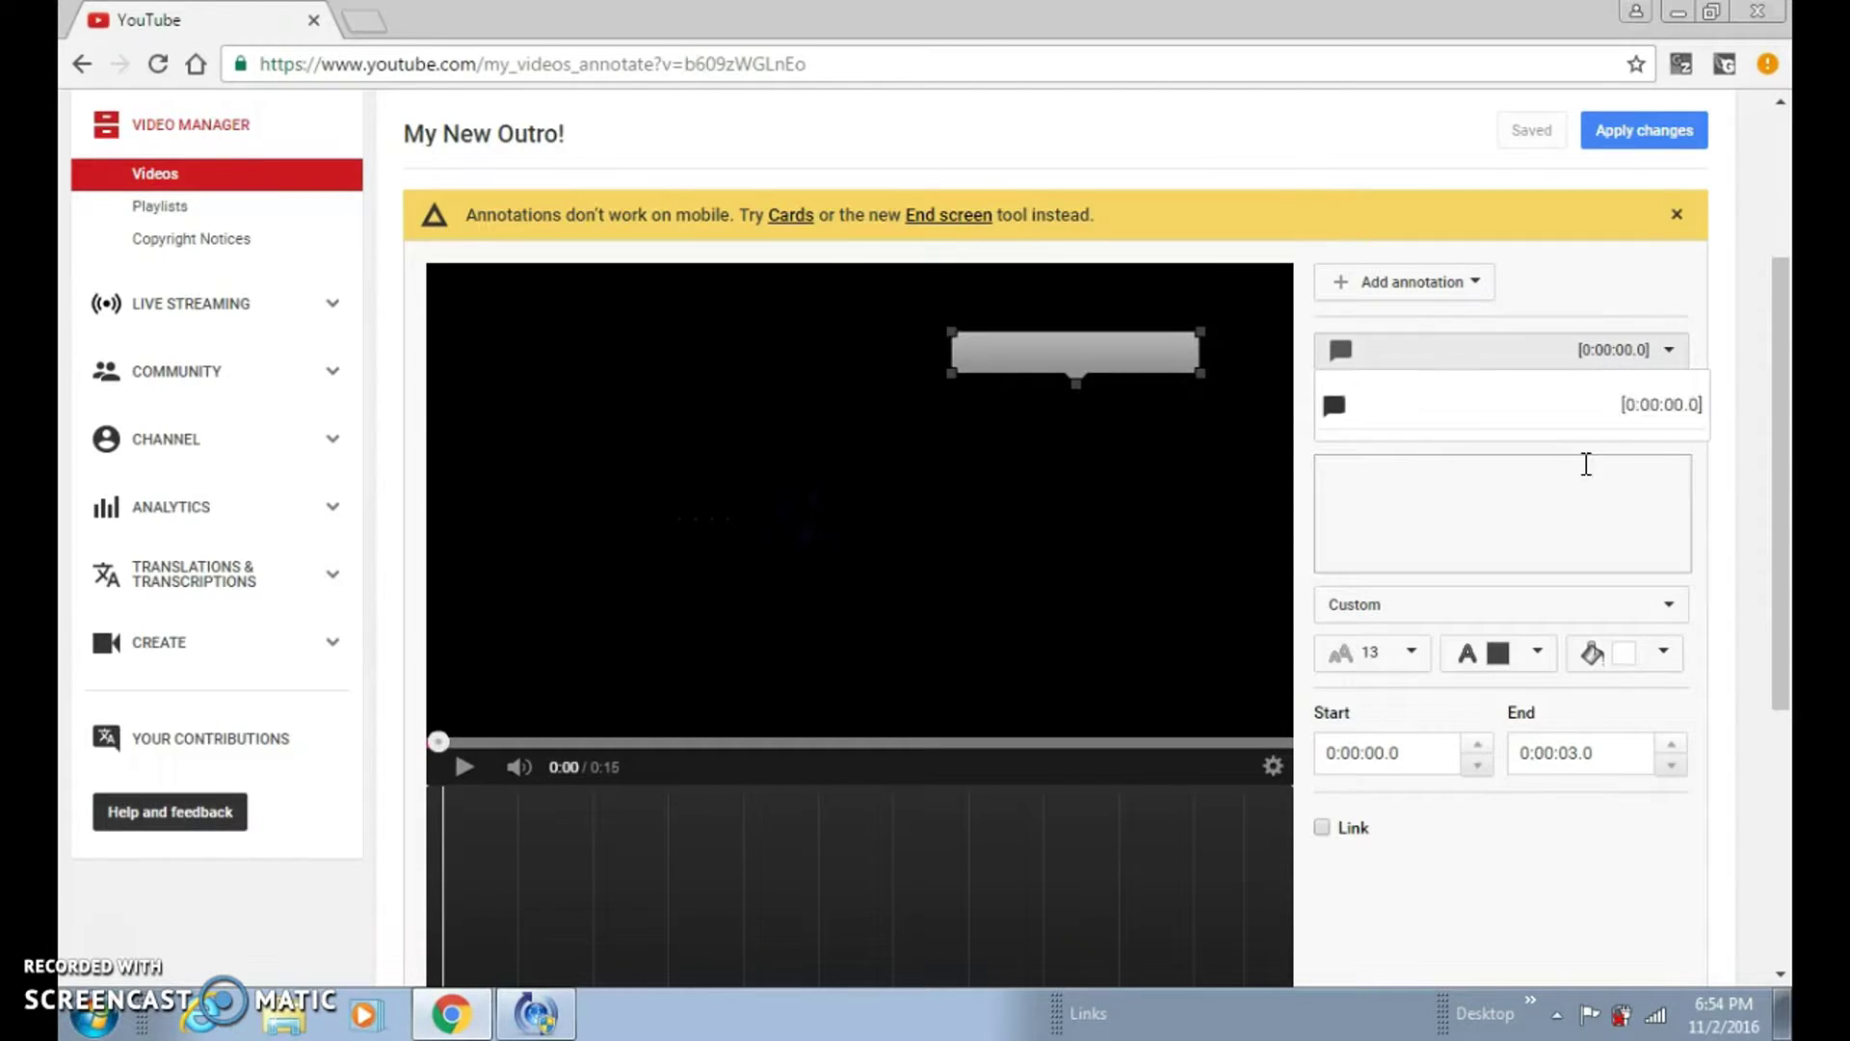
left_click(1433, 355)
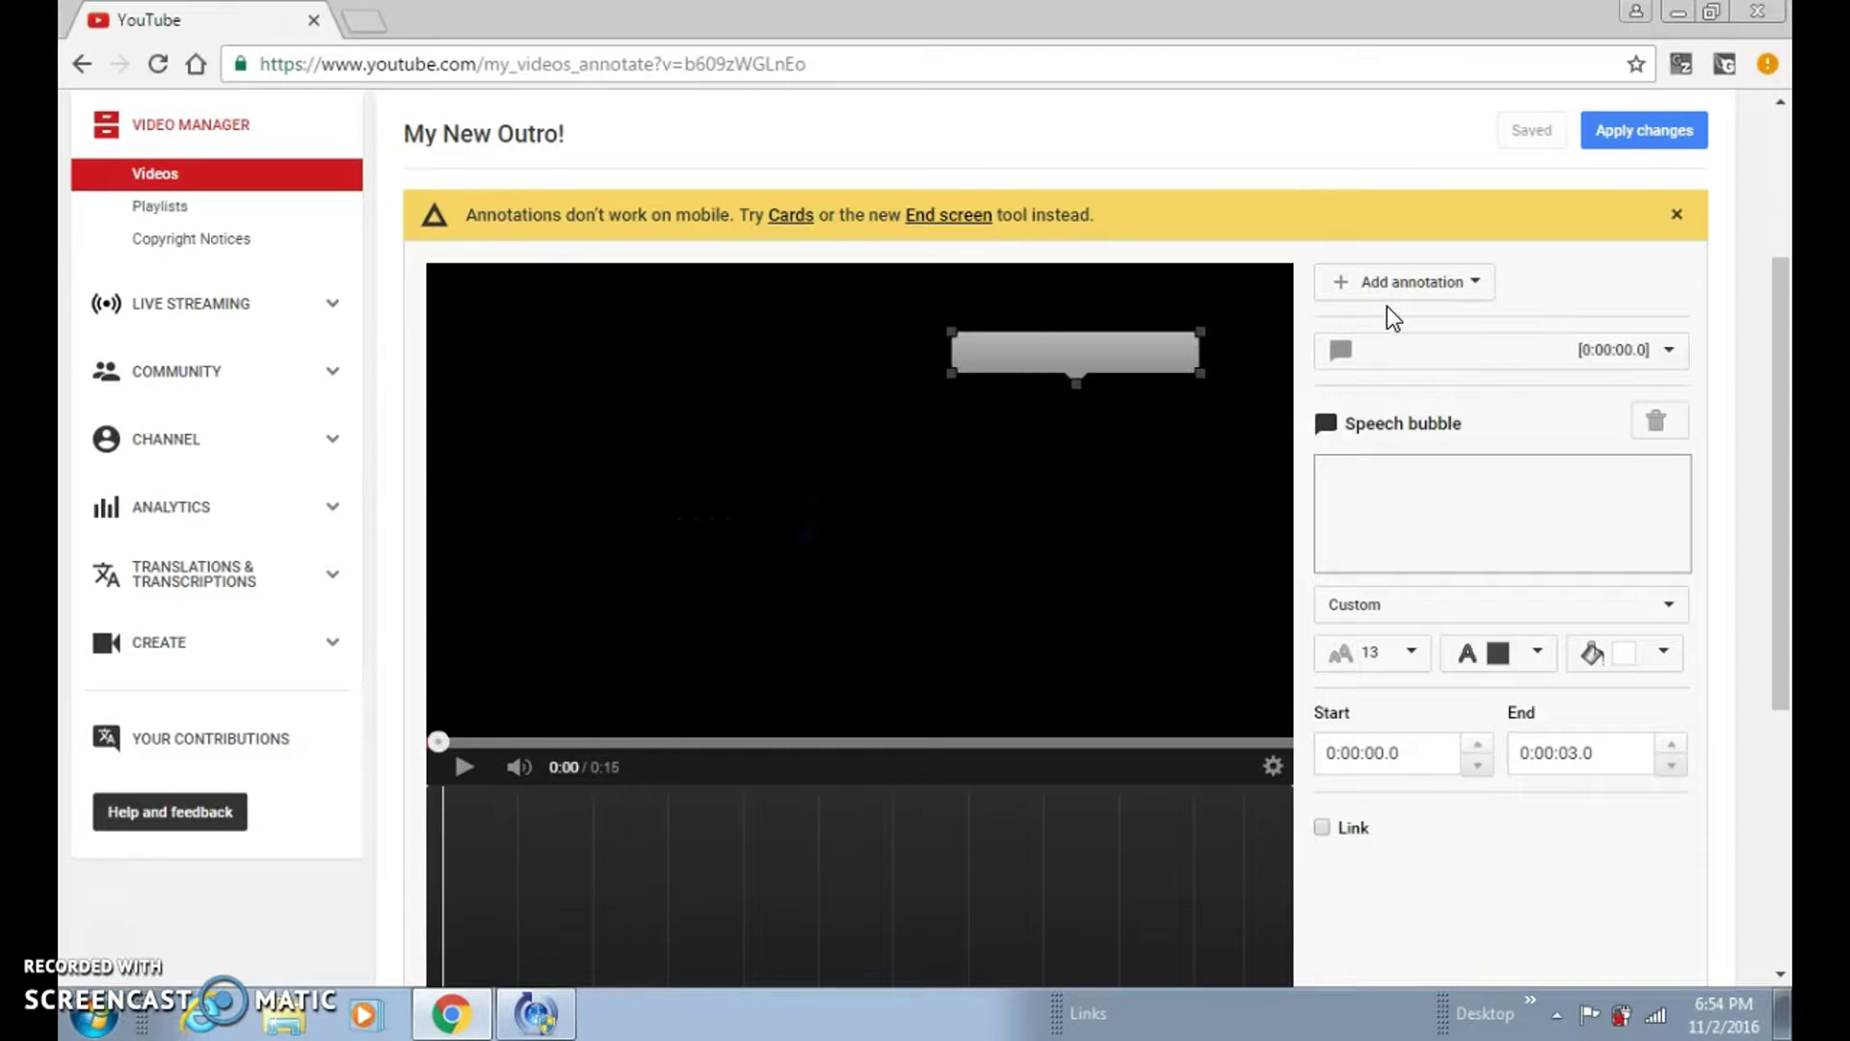
Type 'Subscribe to this Channel' into the speech bubble's text box.
left_click(1424, 472)
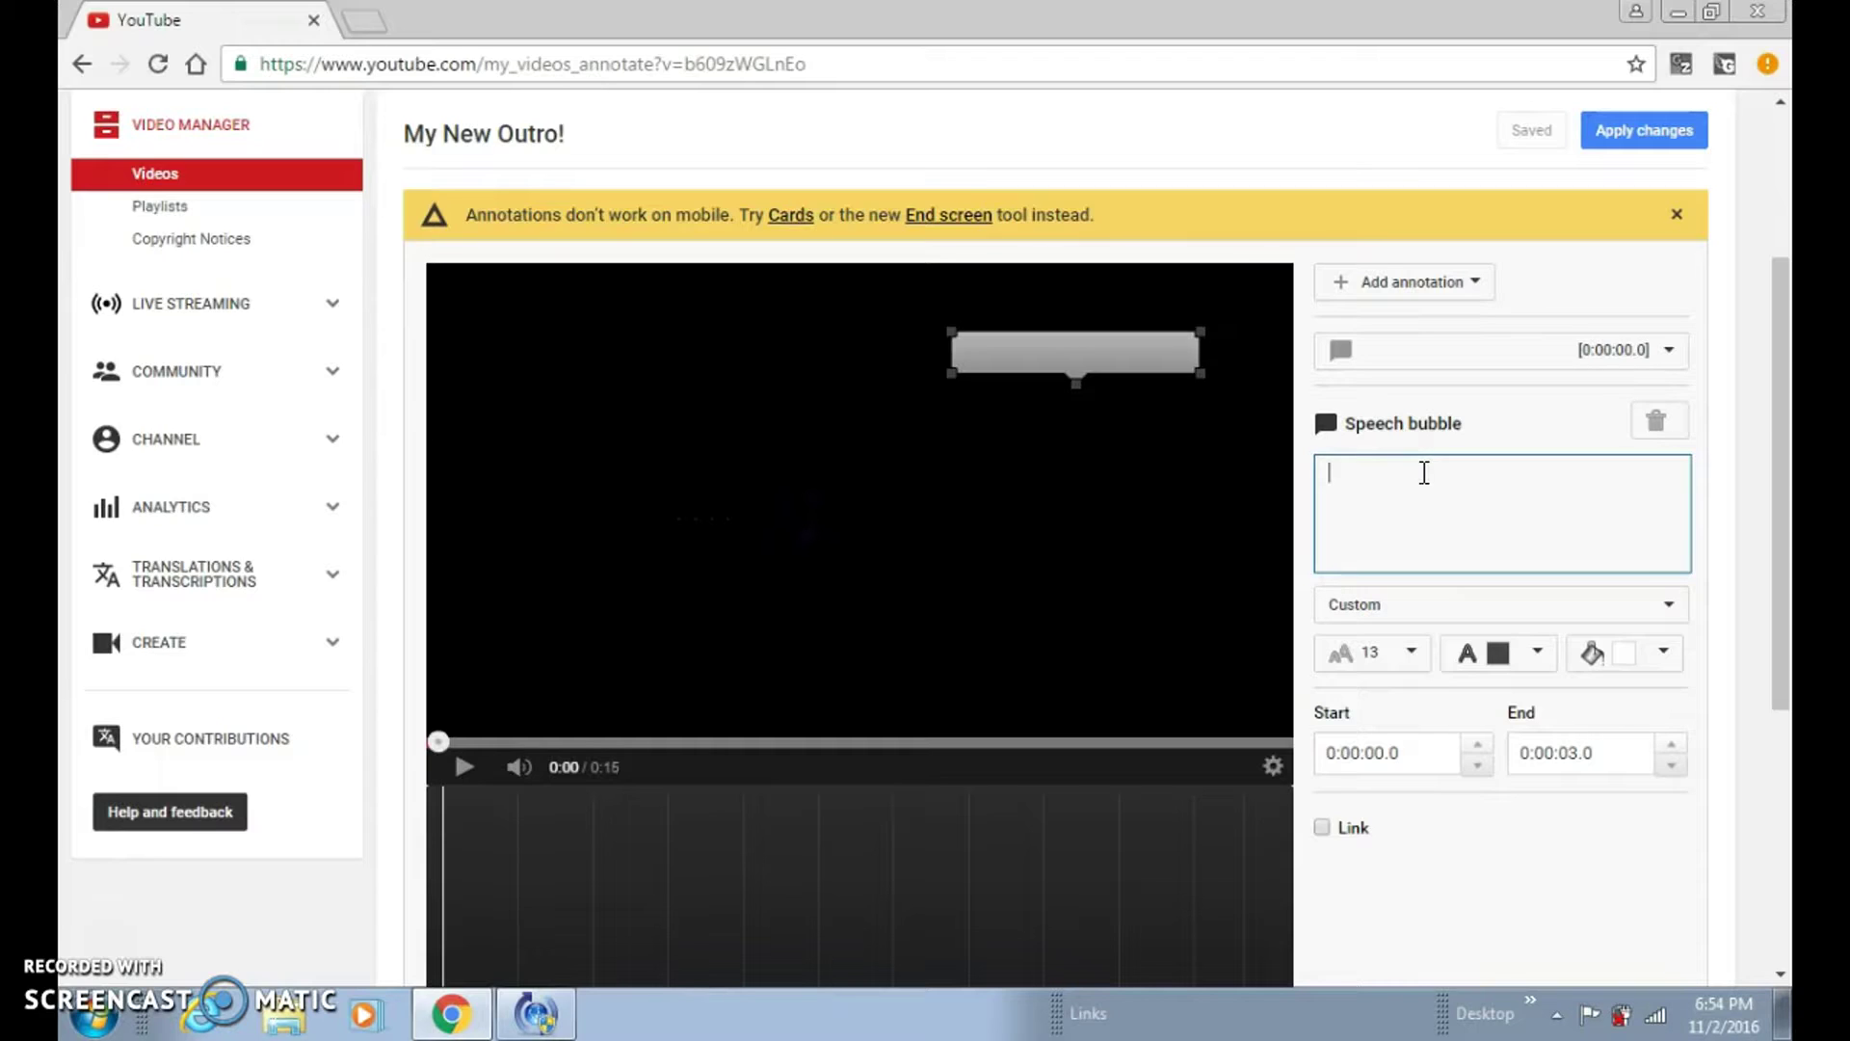
type("Subscribe to this")
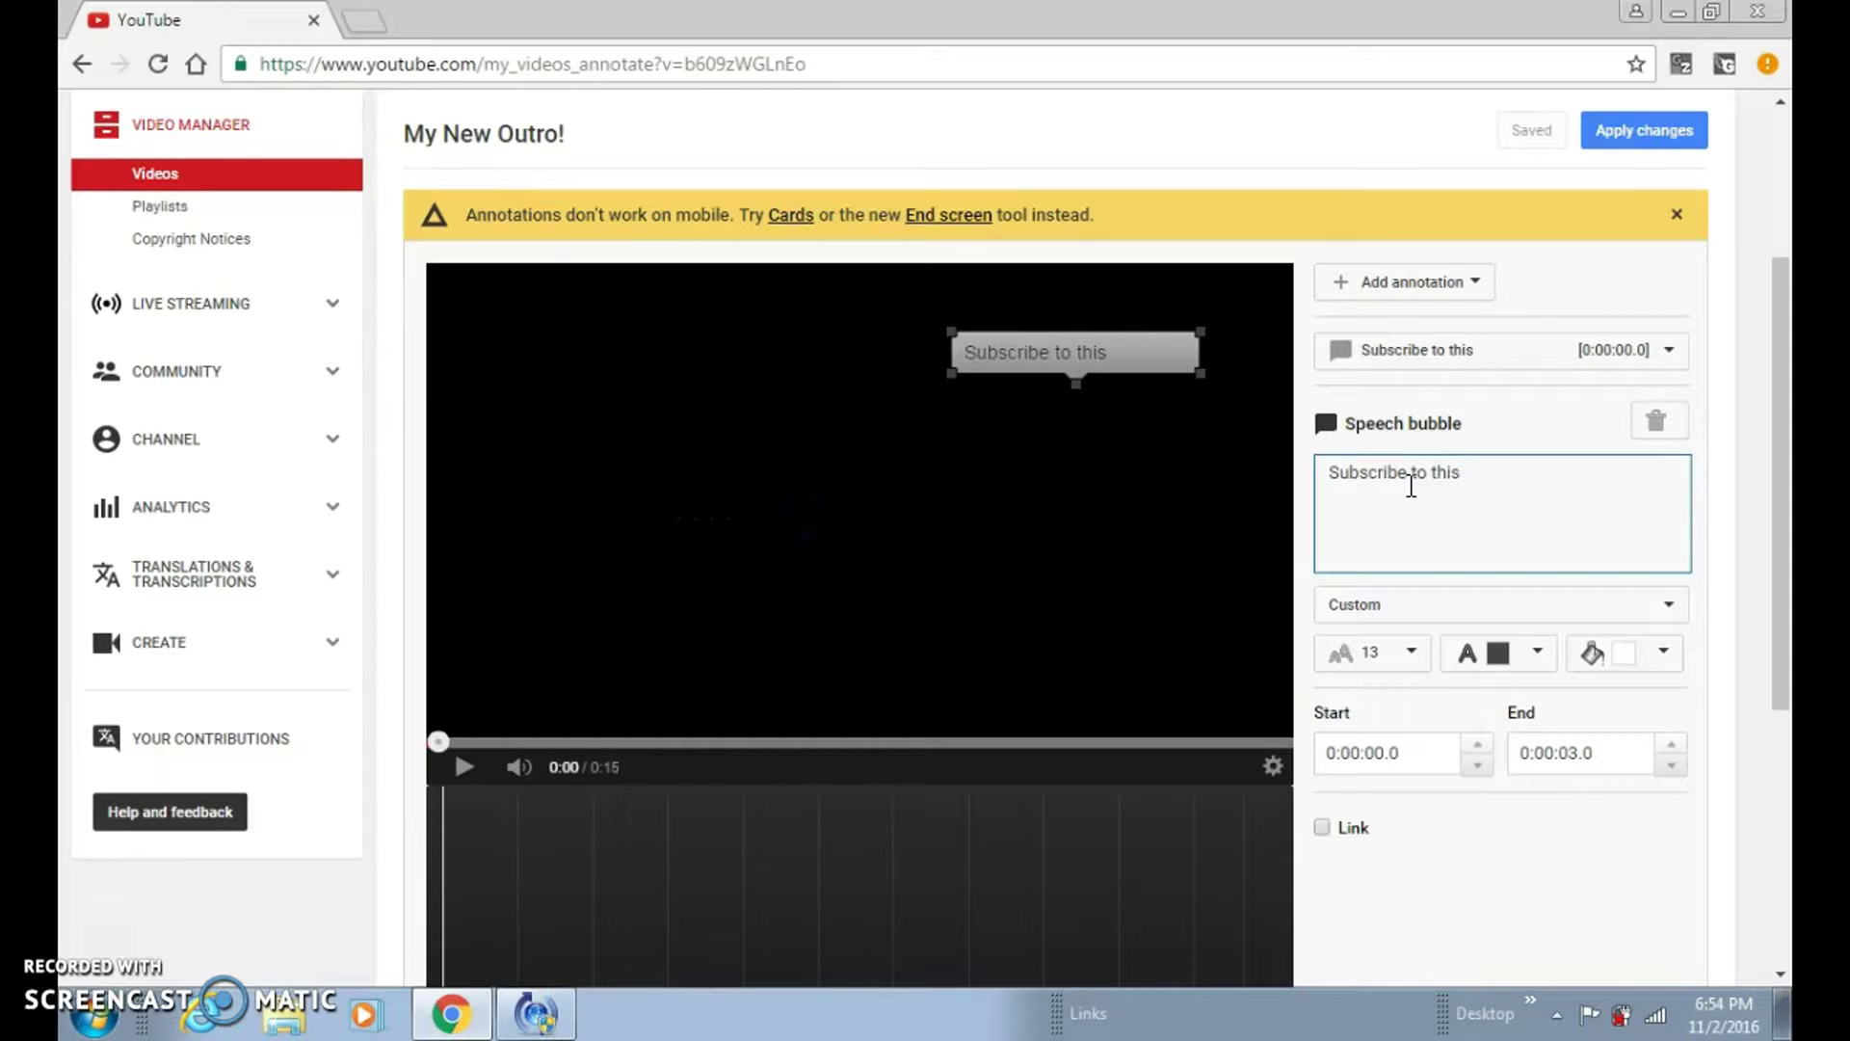
type("Channel")
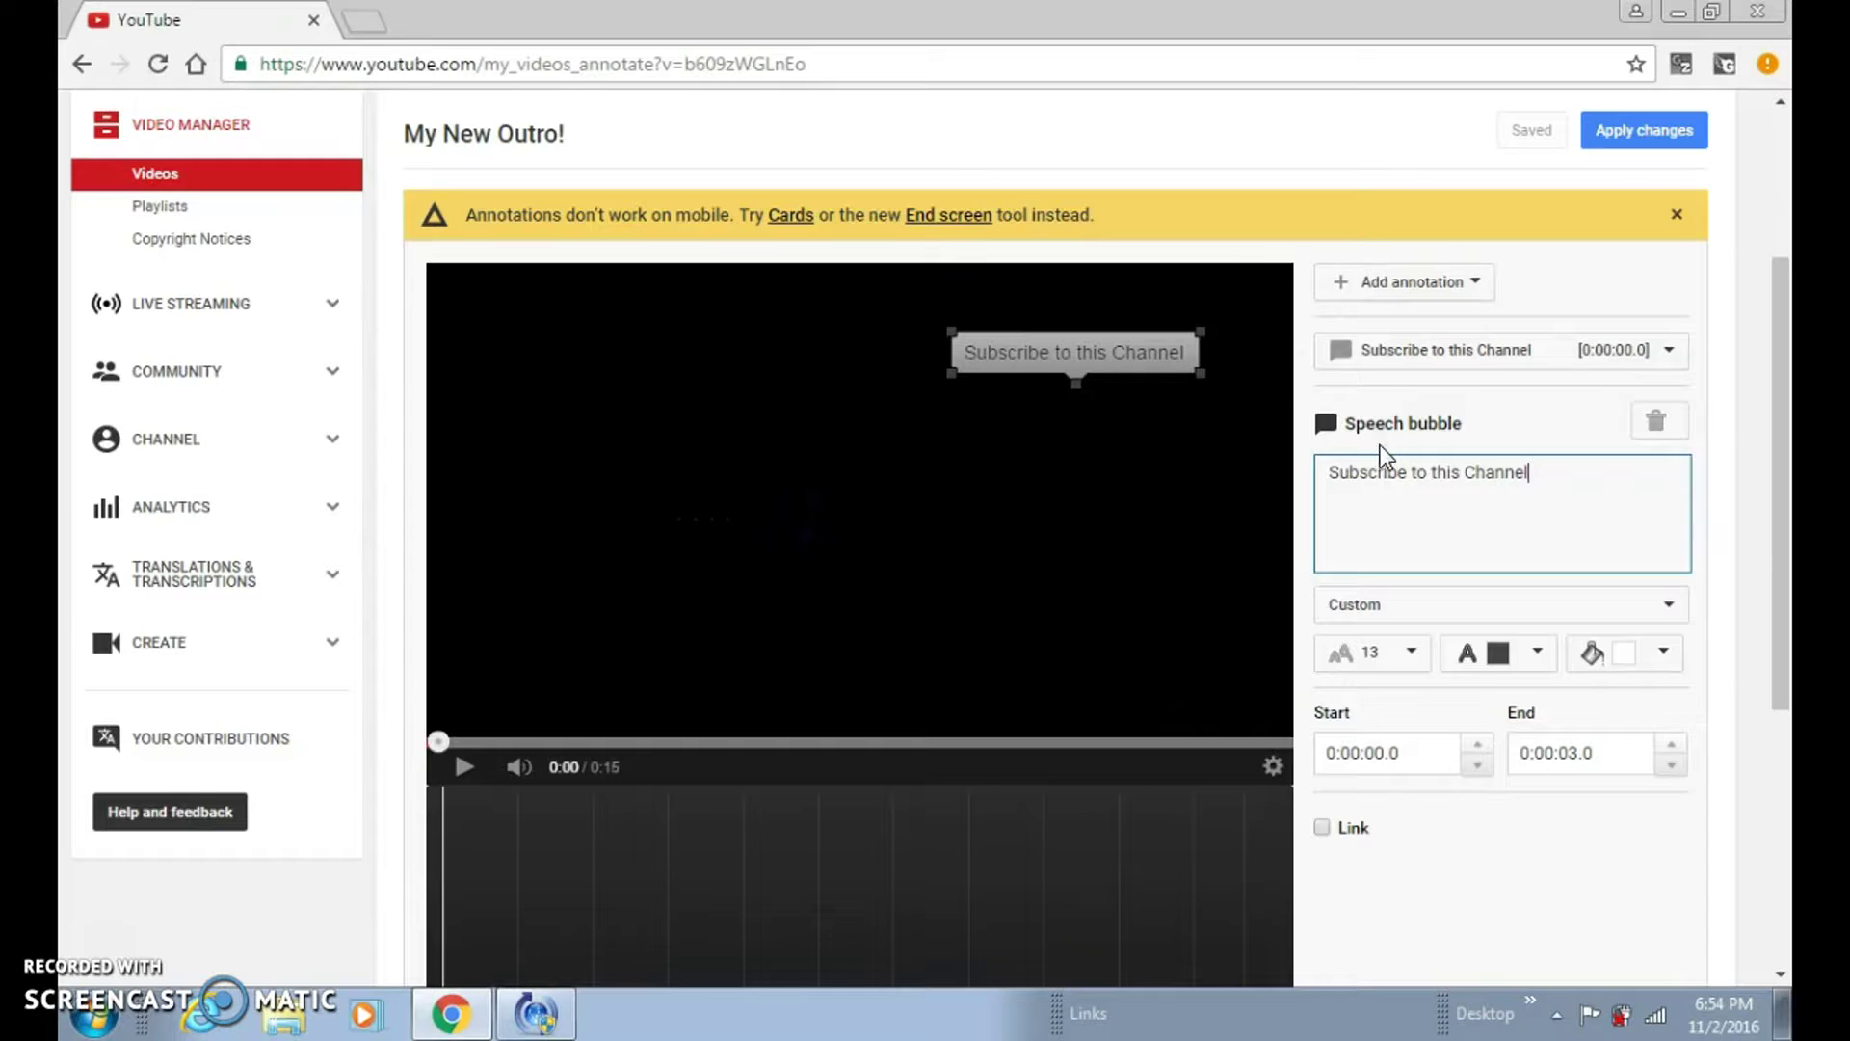
Keep the custom bubble style and font size 13, moving the bubble toward the left.
left_click(1403, 609)
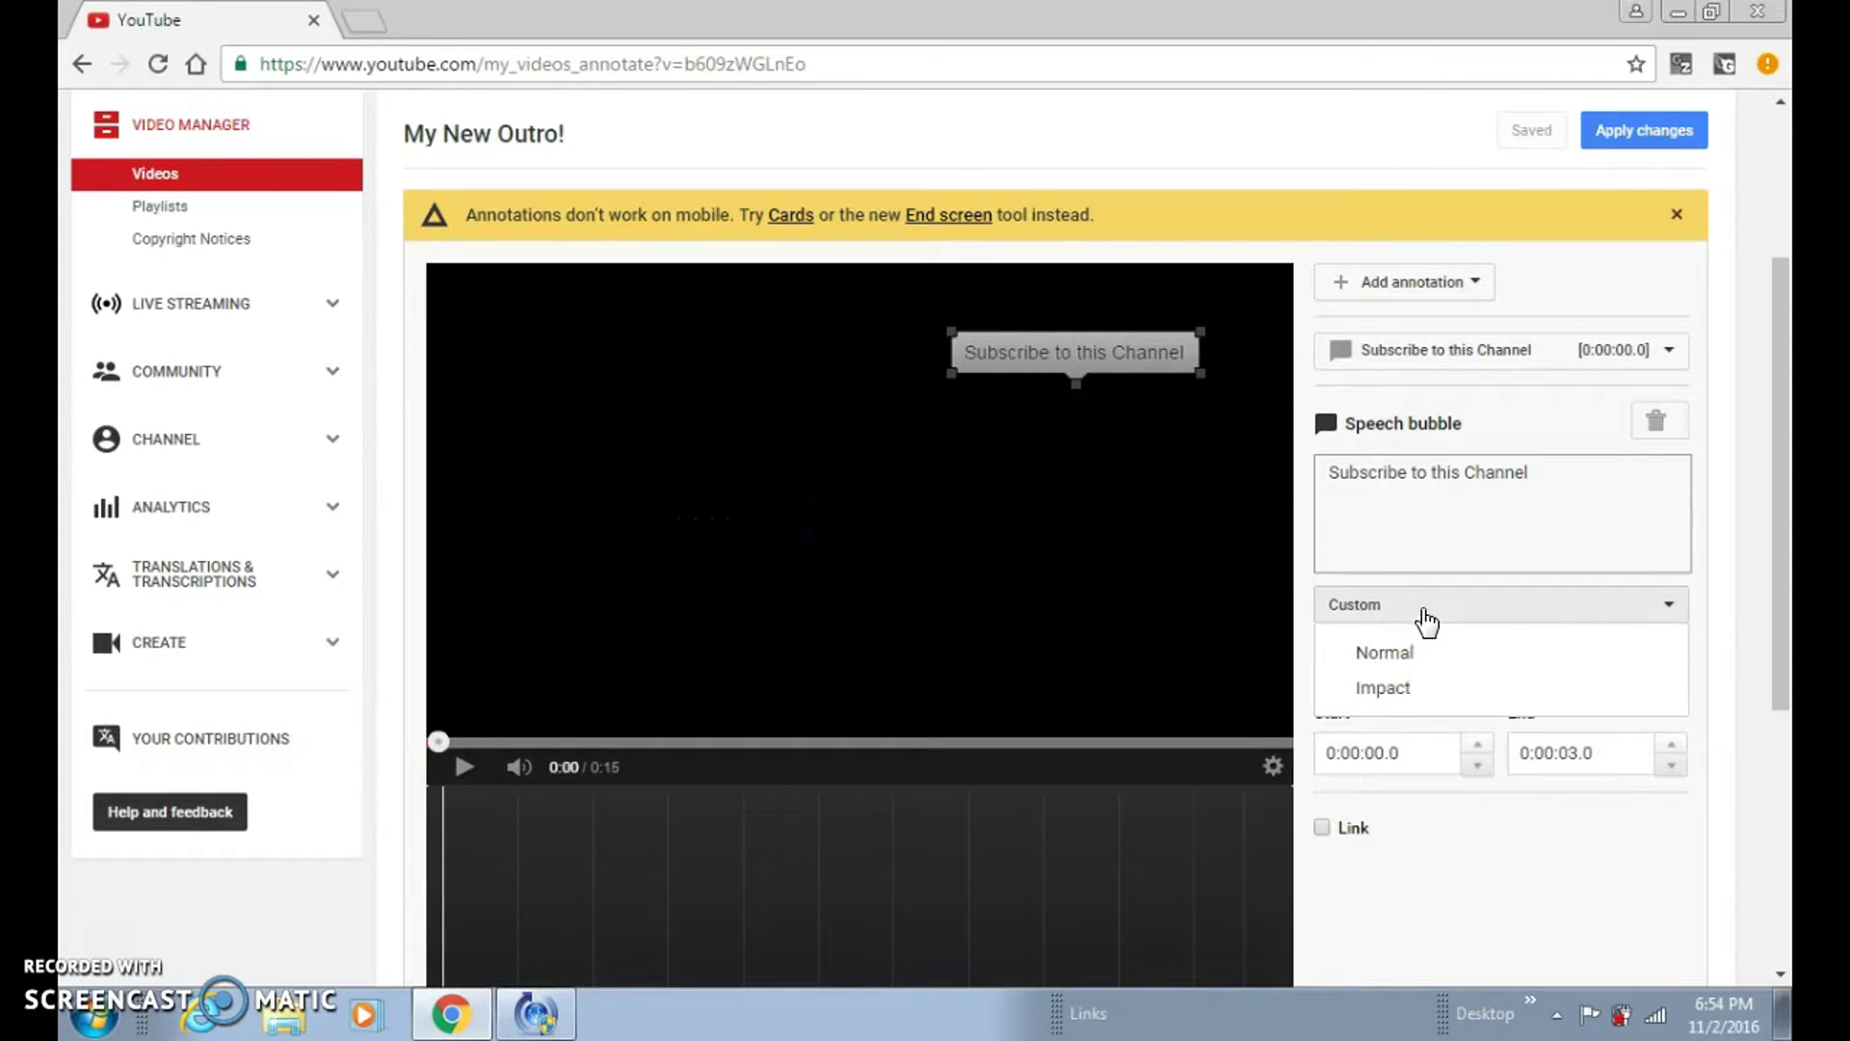
left_click(1425, 616)
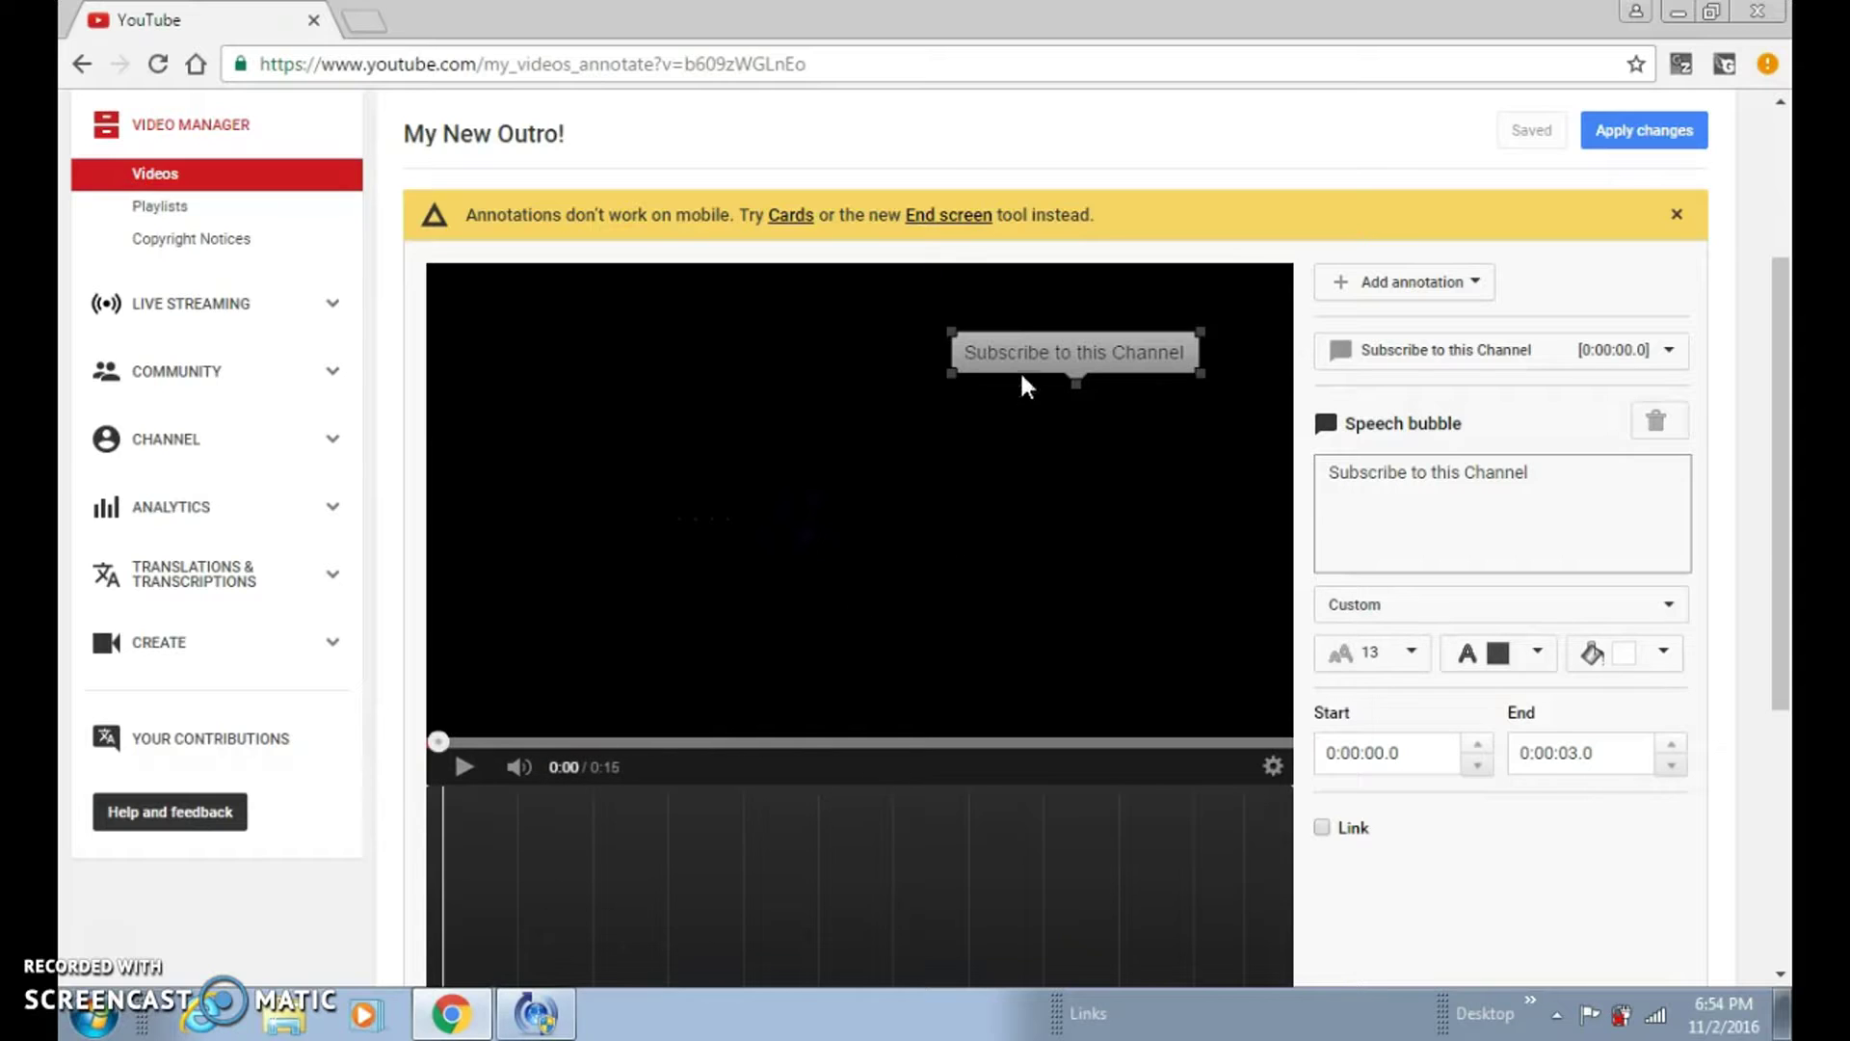
mouse_move(1047, 352)
left_mouse_down()
mouse_move(1099, 347)
mouse_move(662, 360)
mouse_move(690, 385)
mouse_move(598, 355)
left_mouse_up()
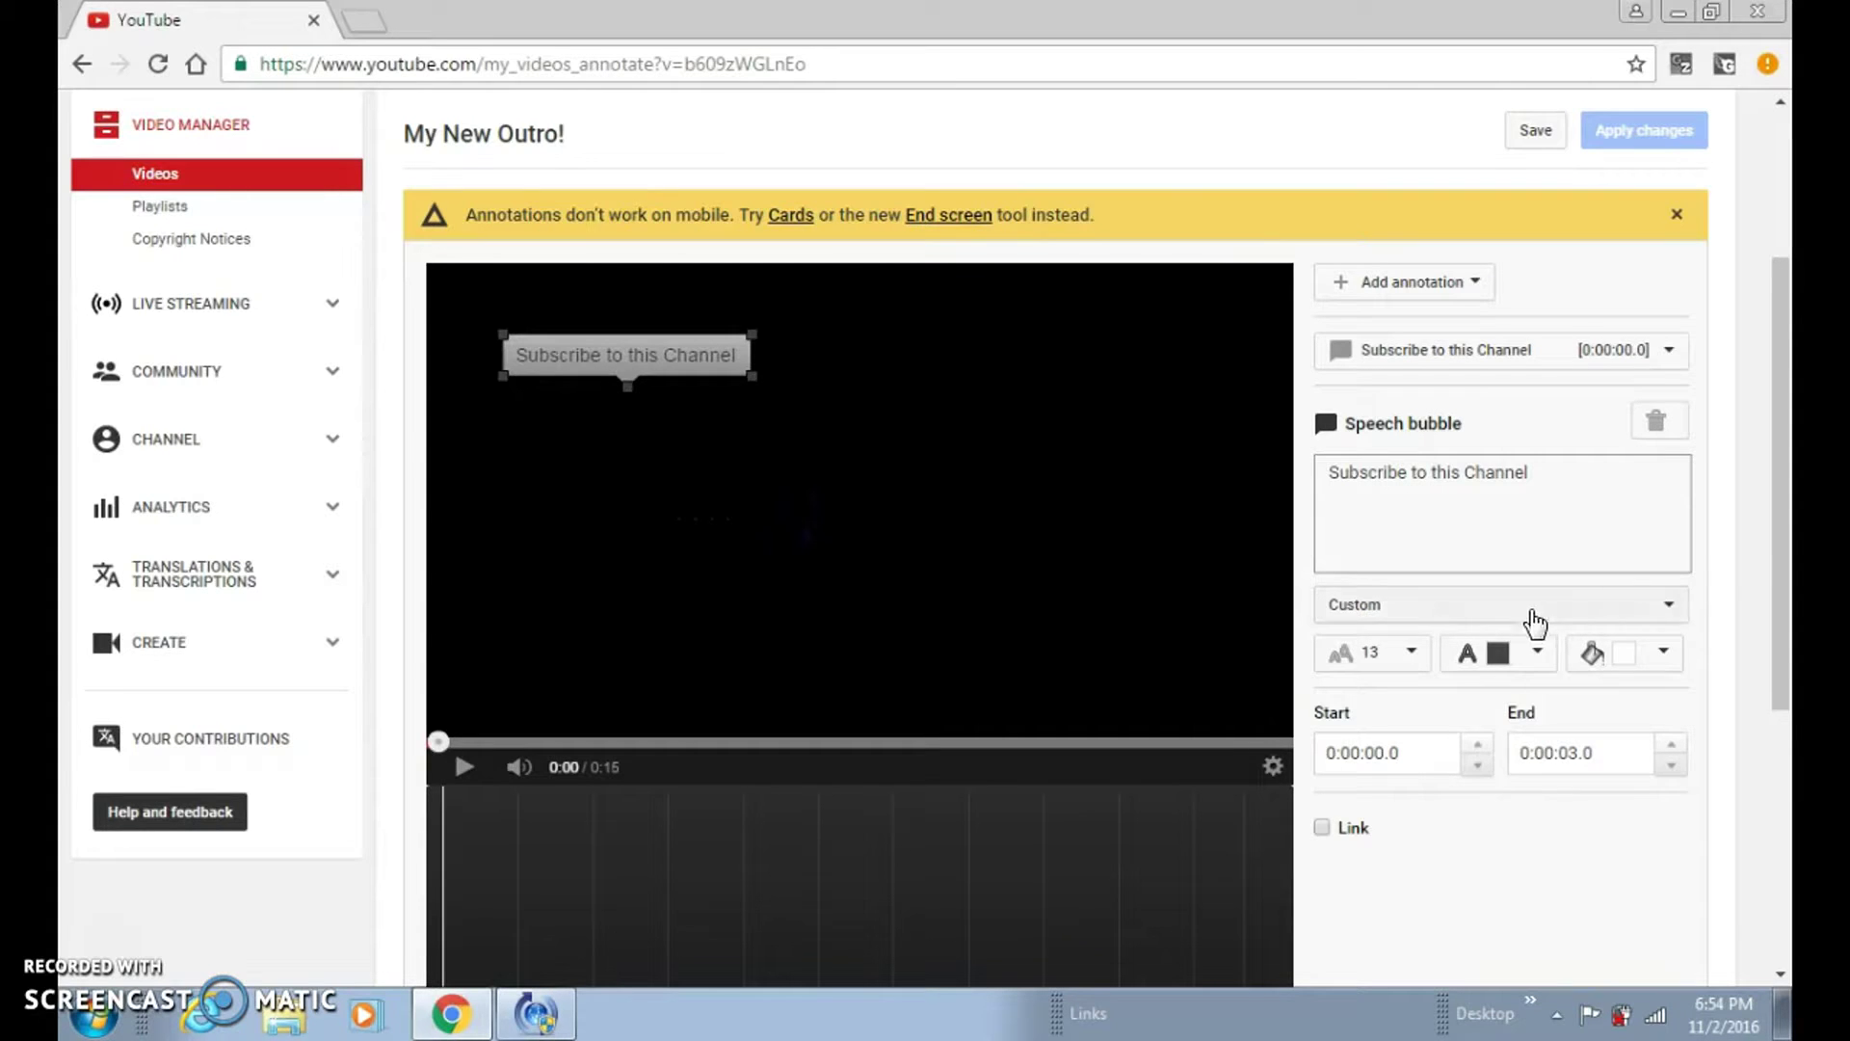
left_click(1378, 665)
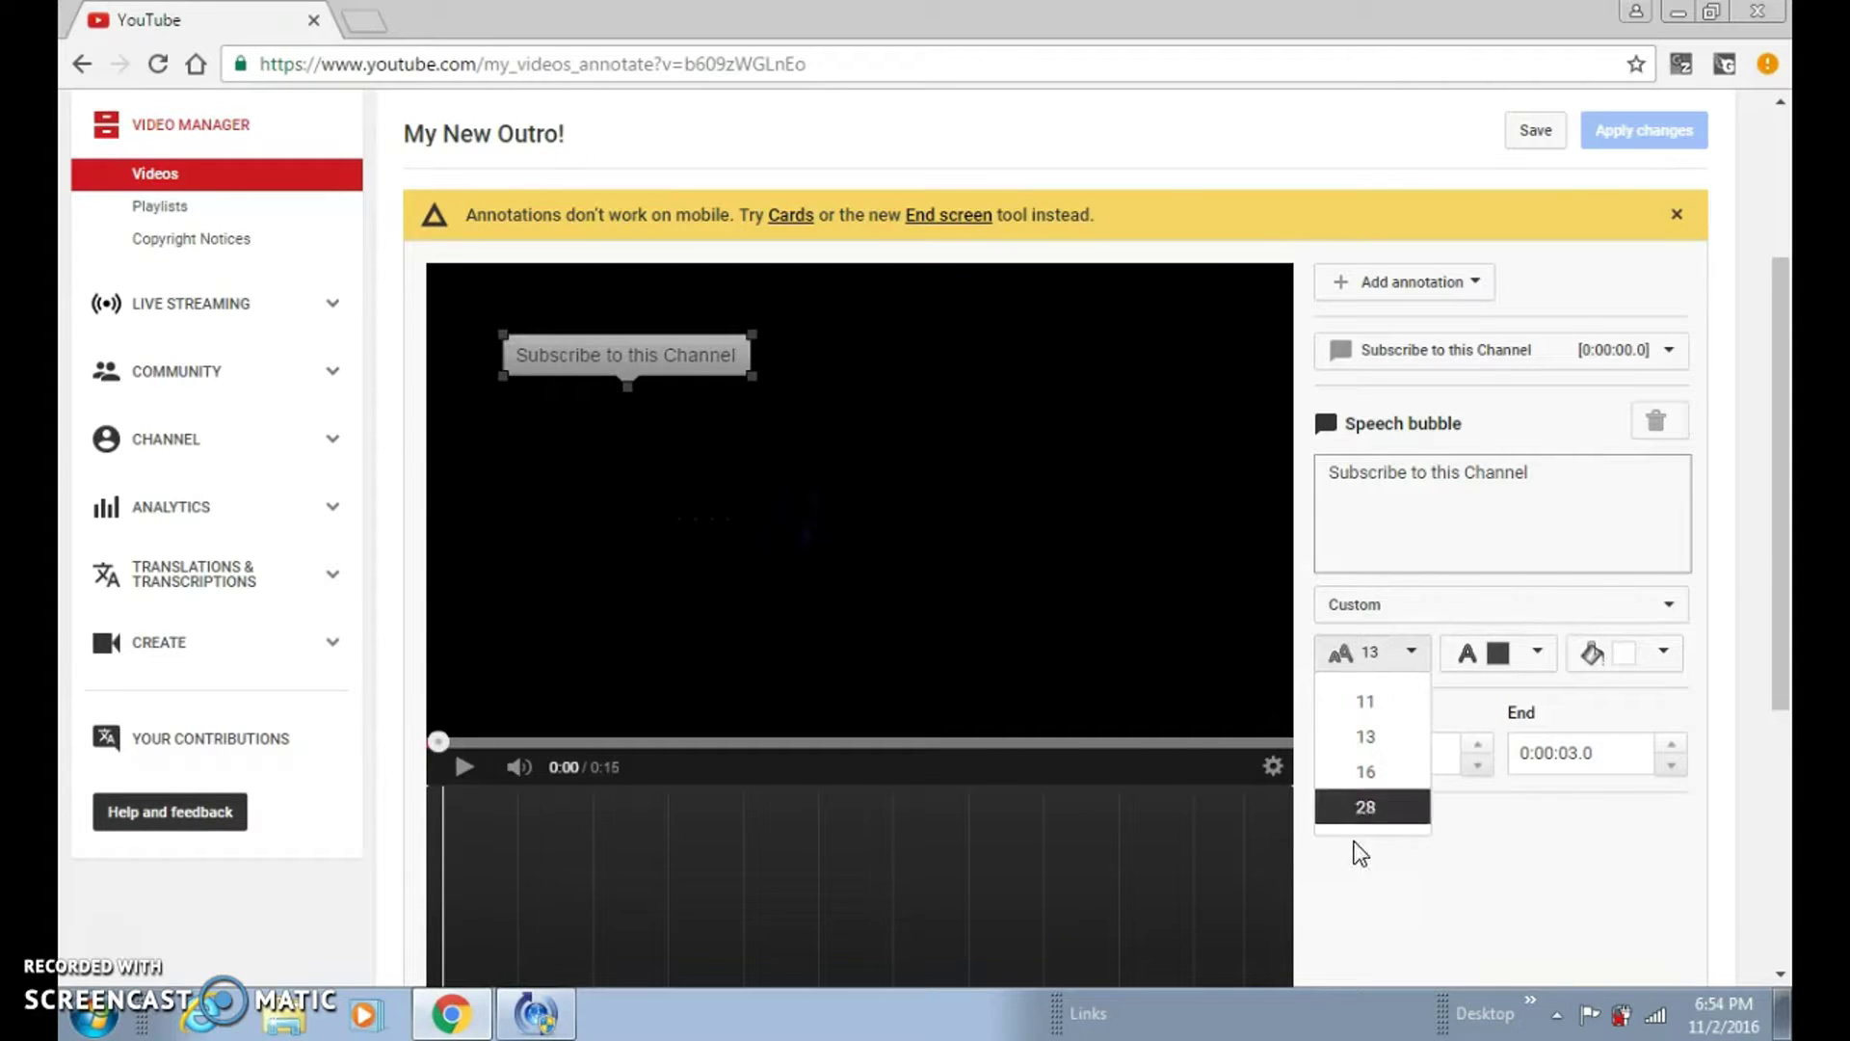
left_click(1413, 663)
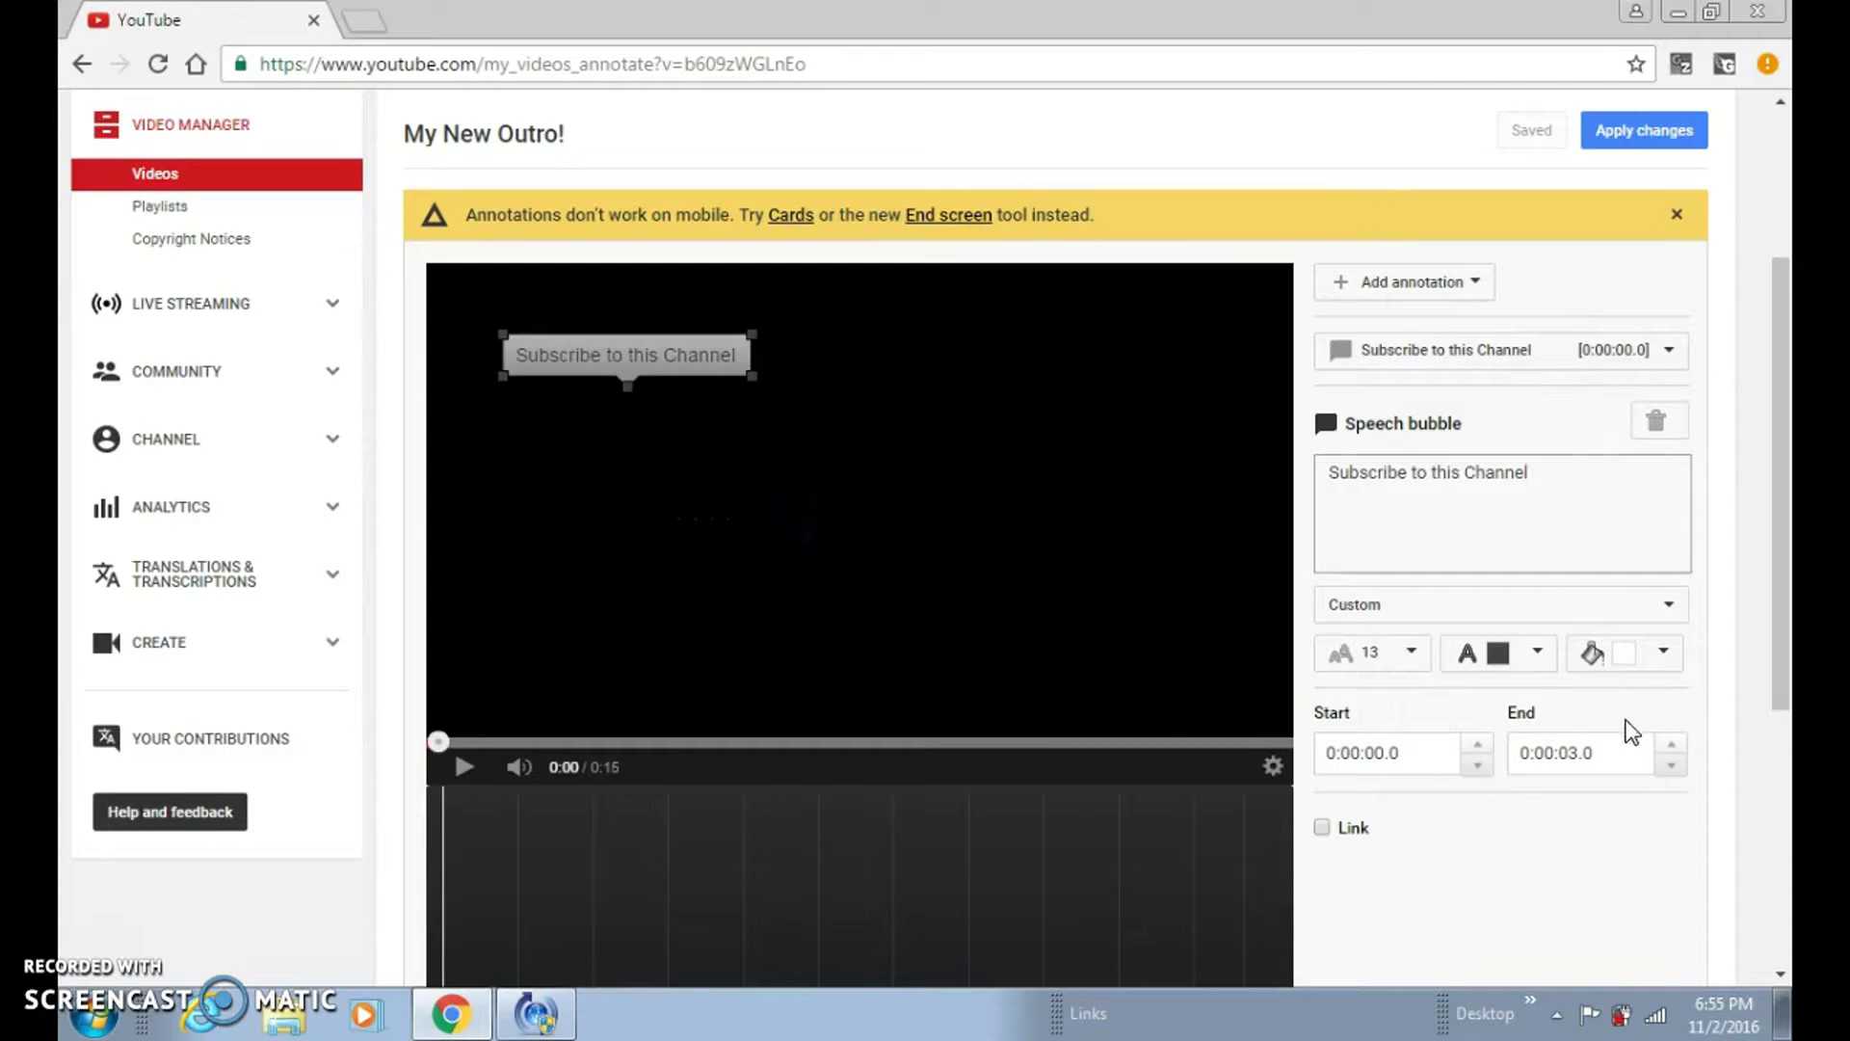
Set the speech bubble's text colour to white.
left_click(1460, 665)
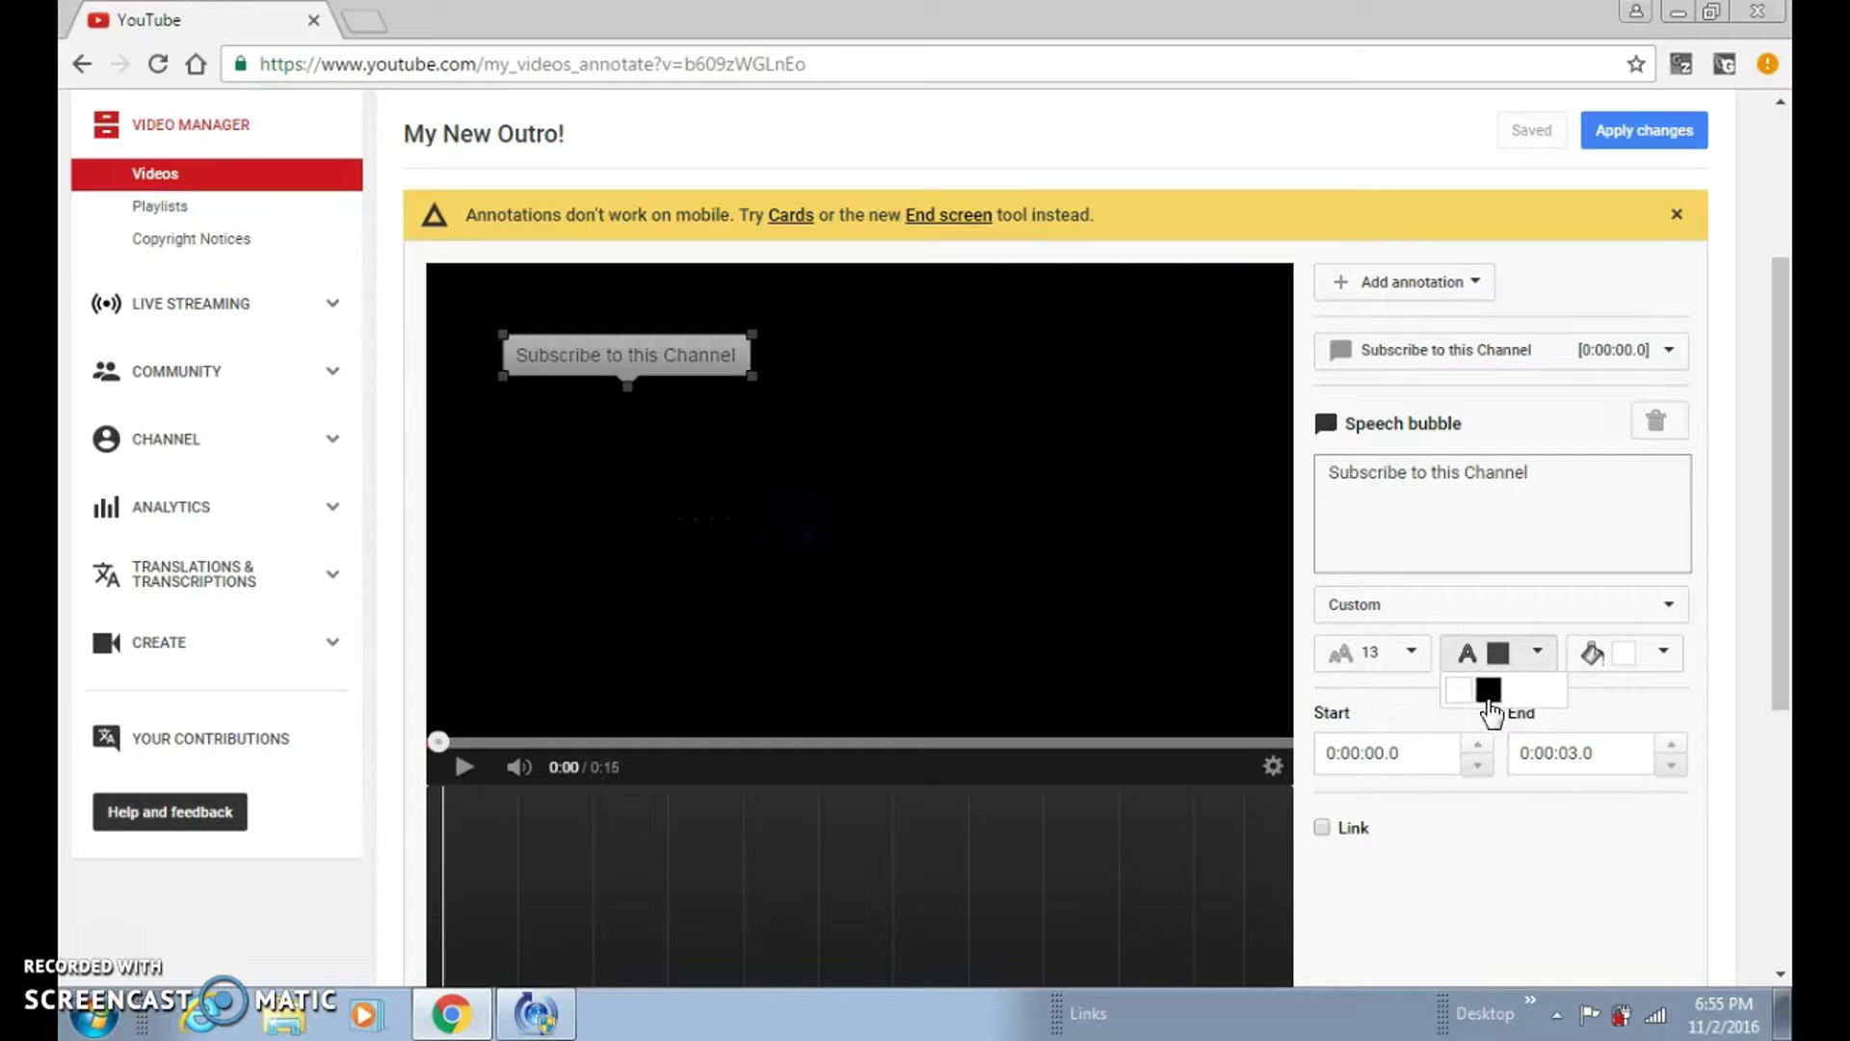
left_click(1489, 690)
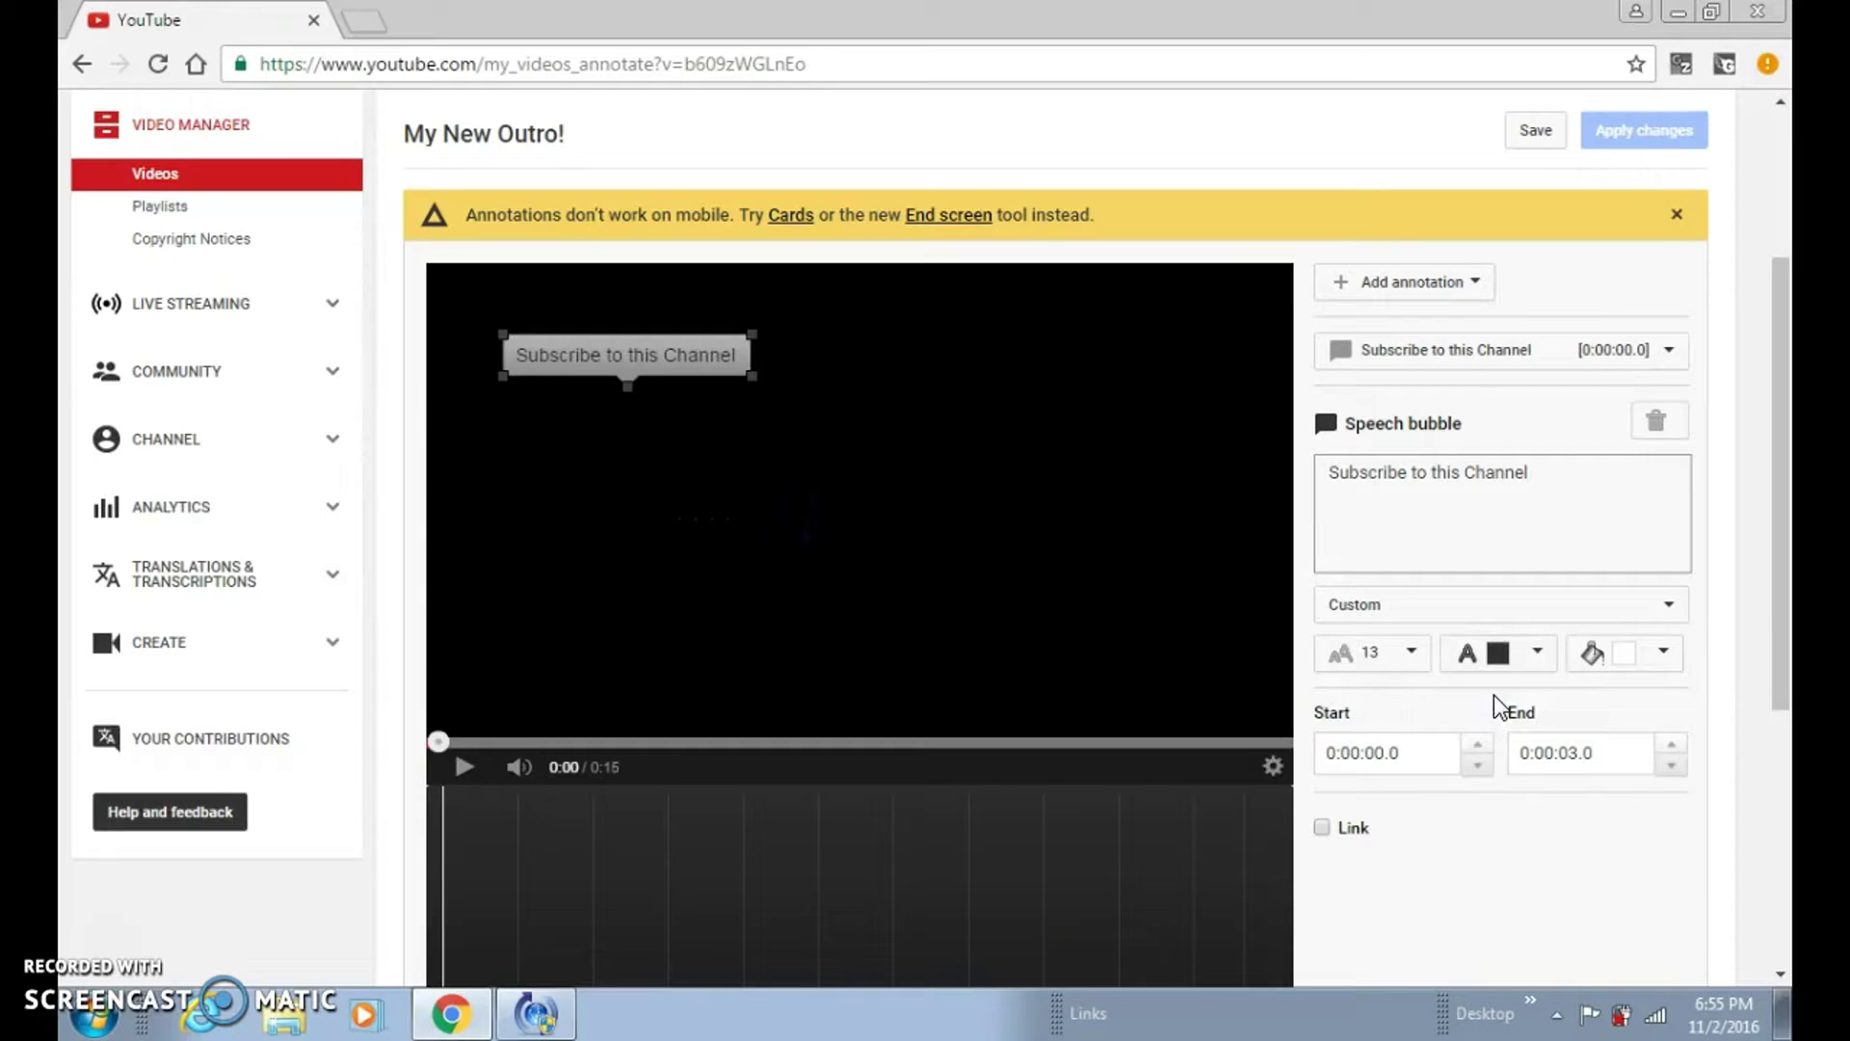
left_click(1522, 654)
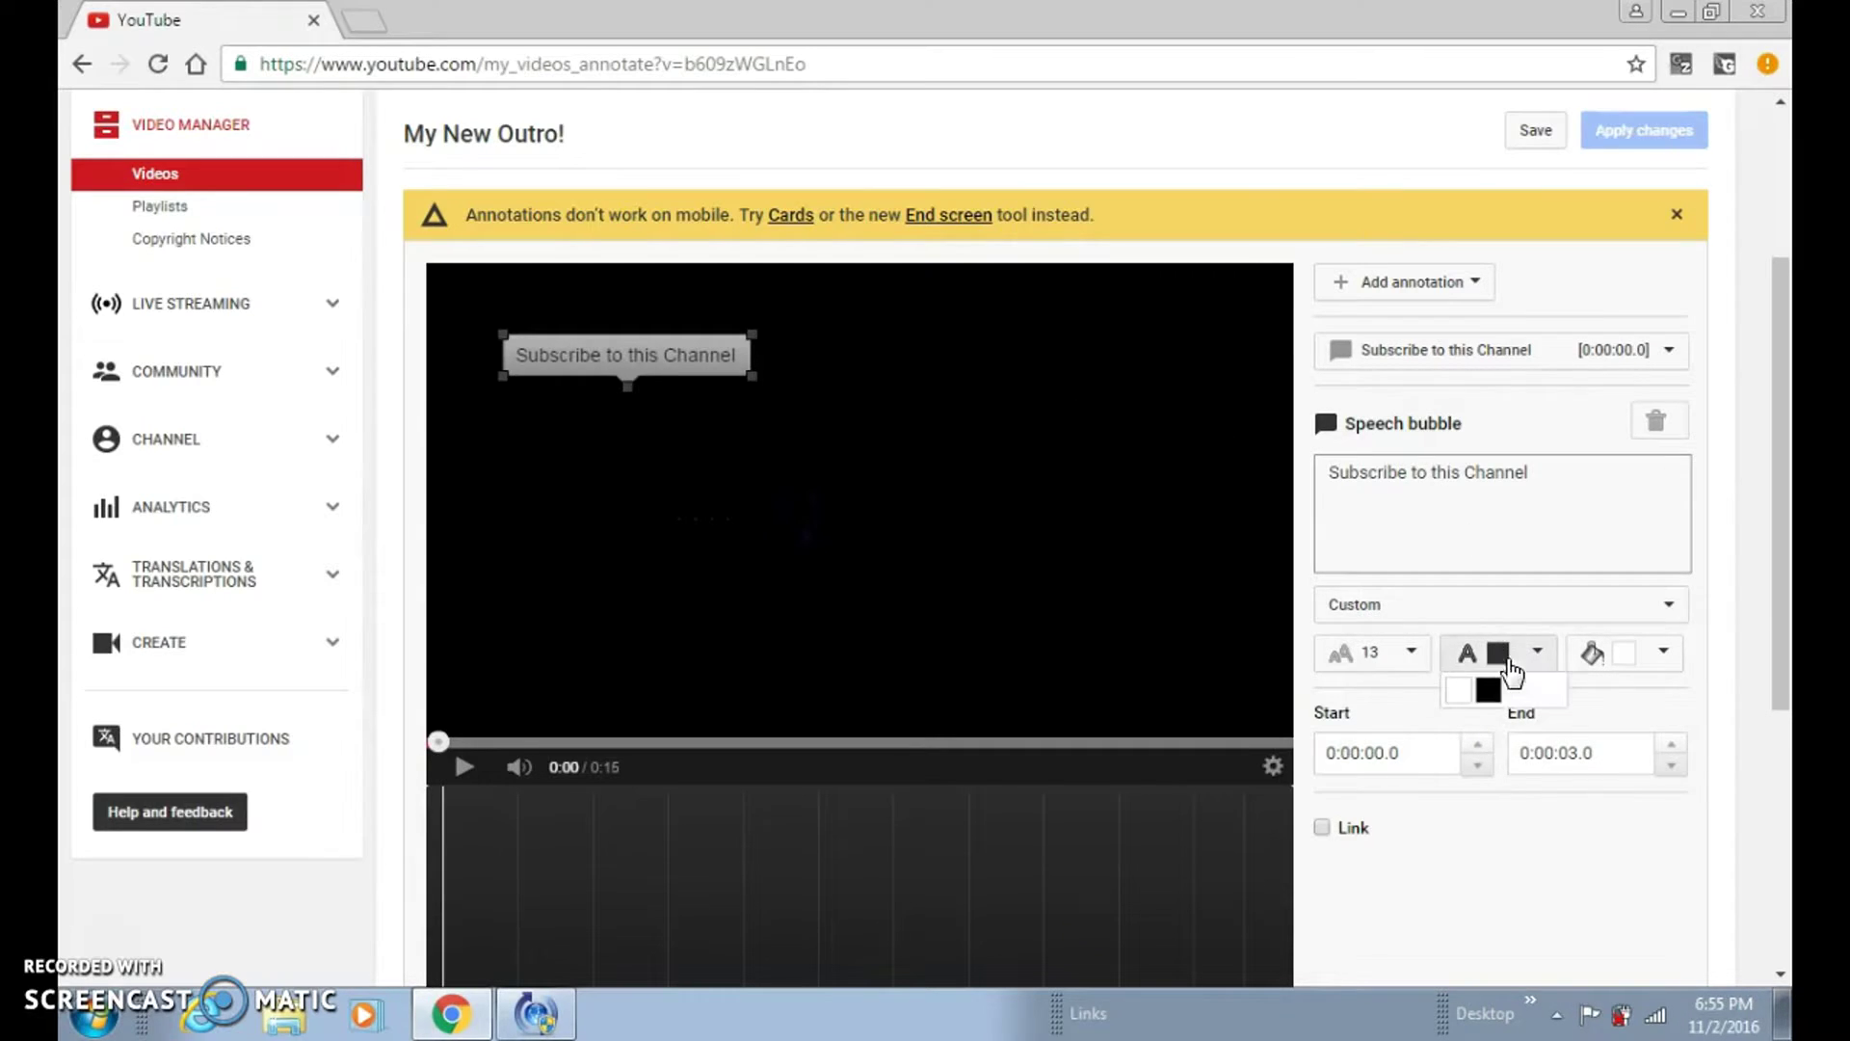
left_click(1462, 691)
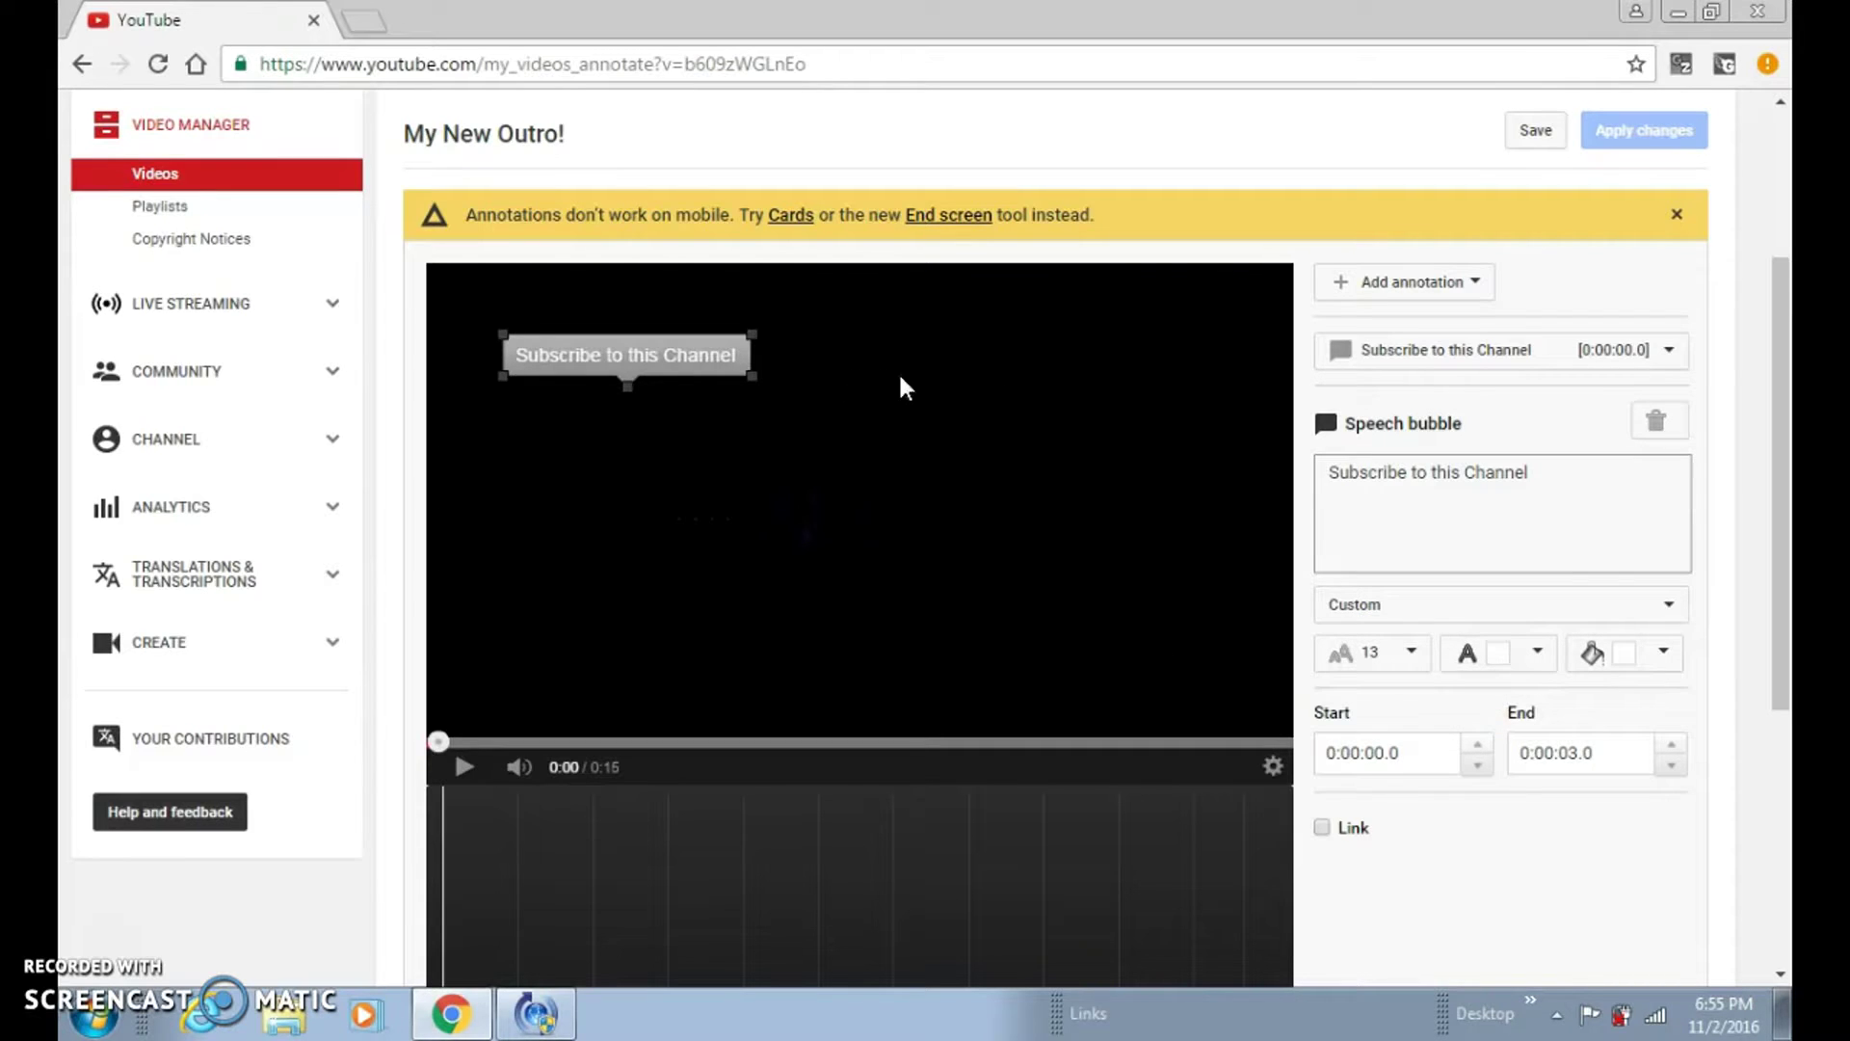
Set the bubble background to red and drag it to the video's upper right.
left_click(1664, 654)
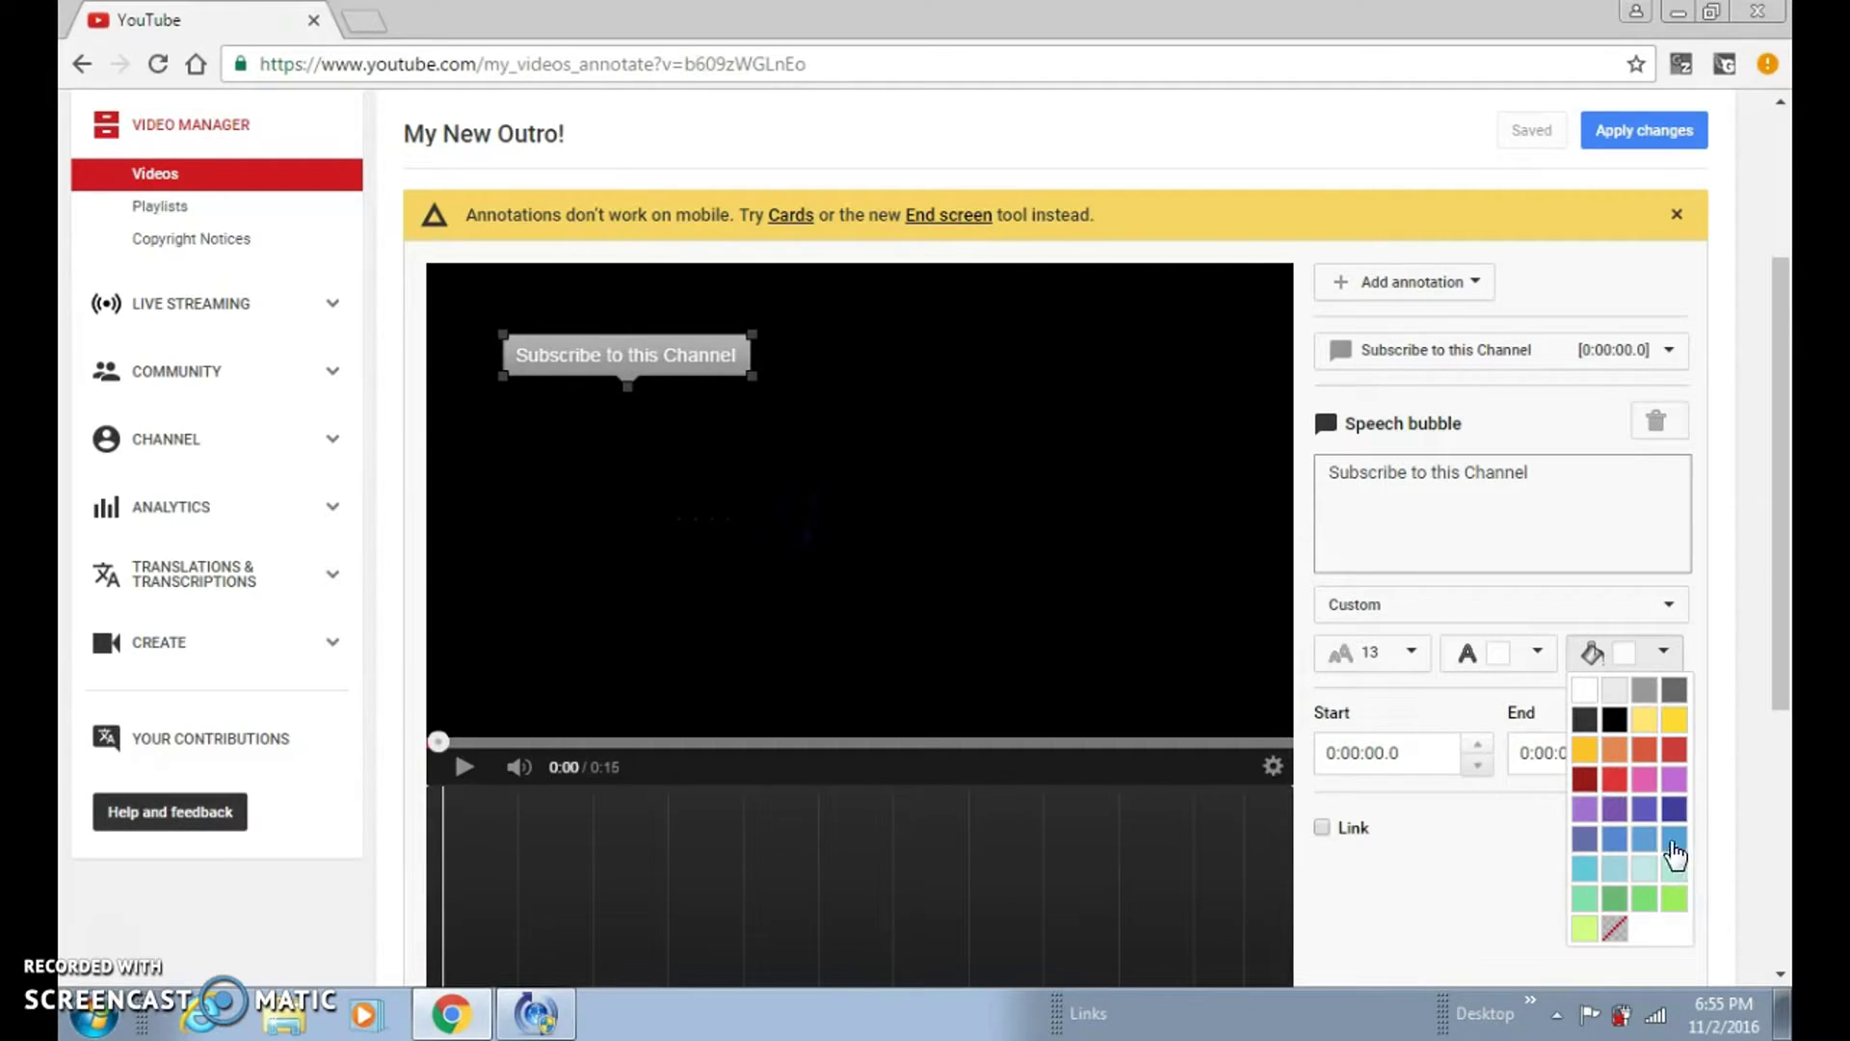
left_click(1675, 901)
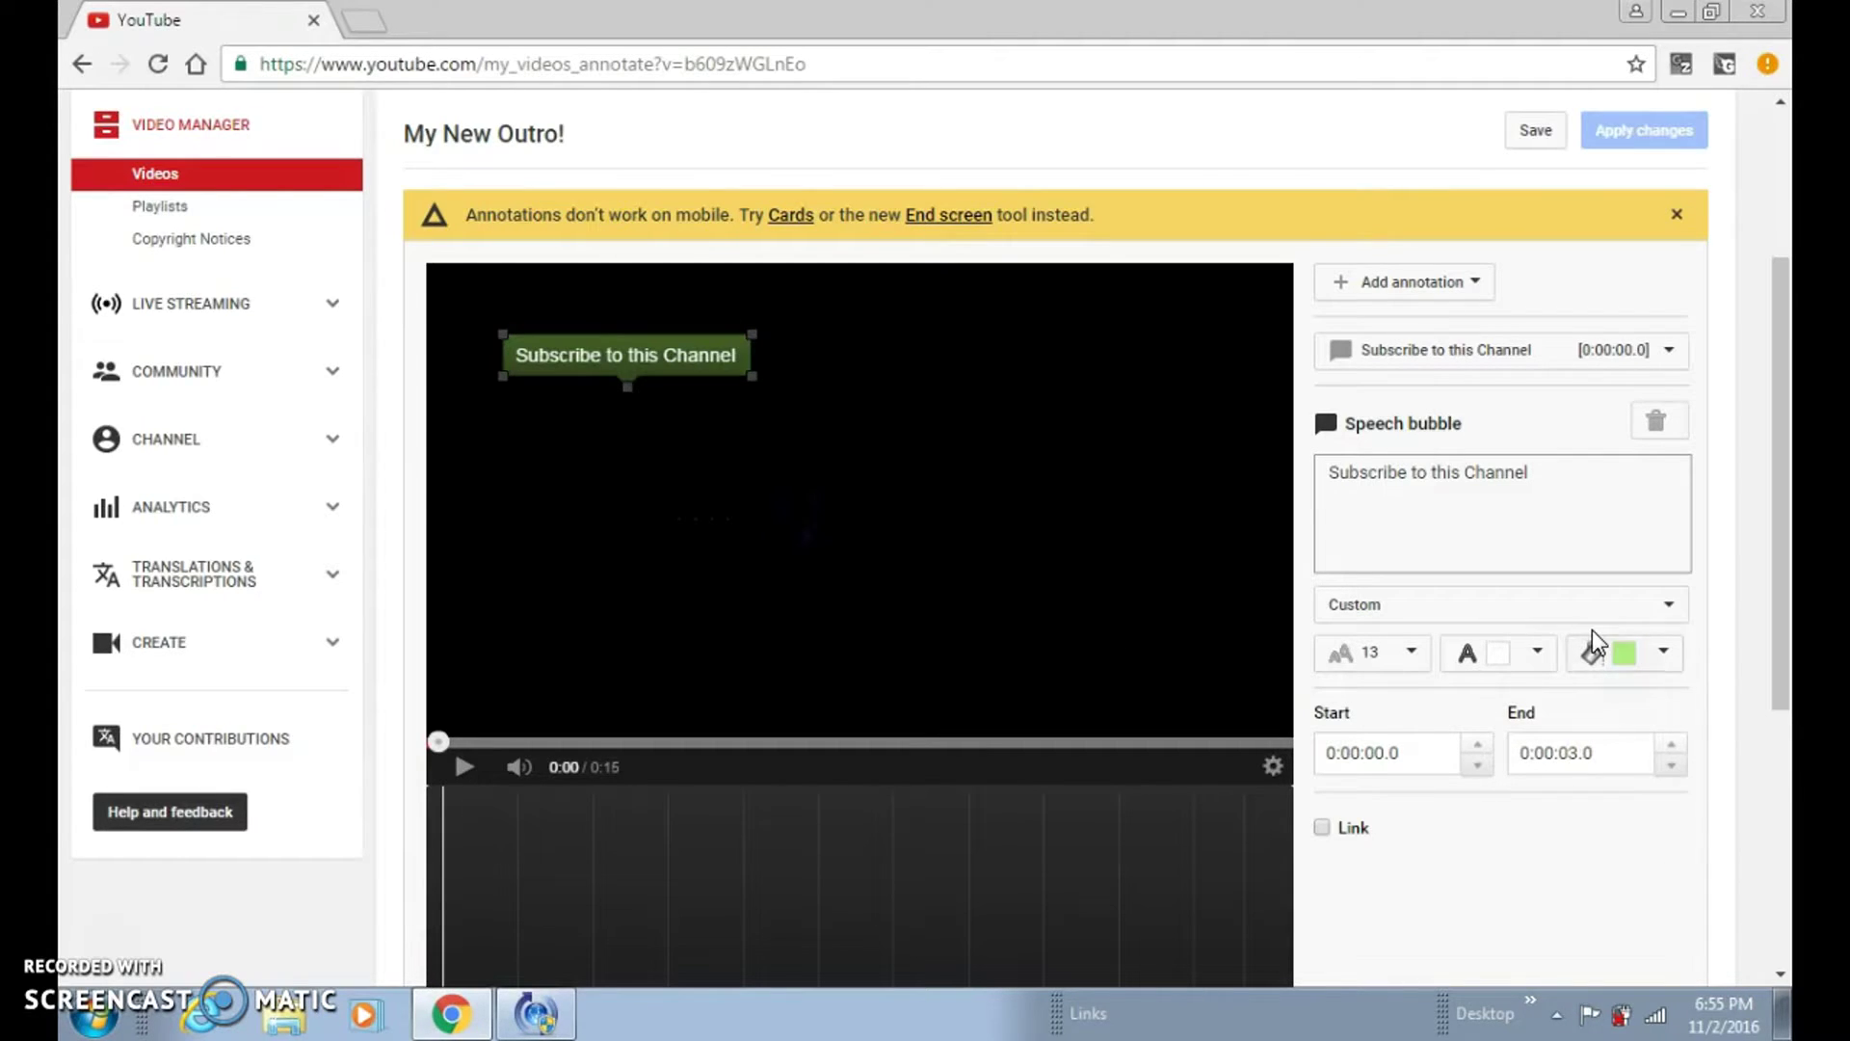
left_click(1612, 657)
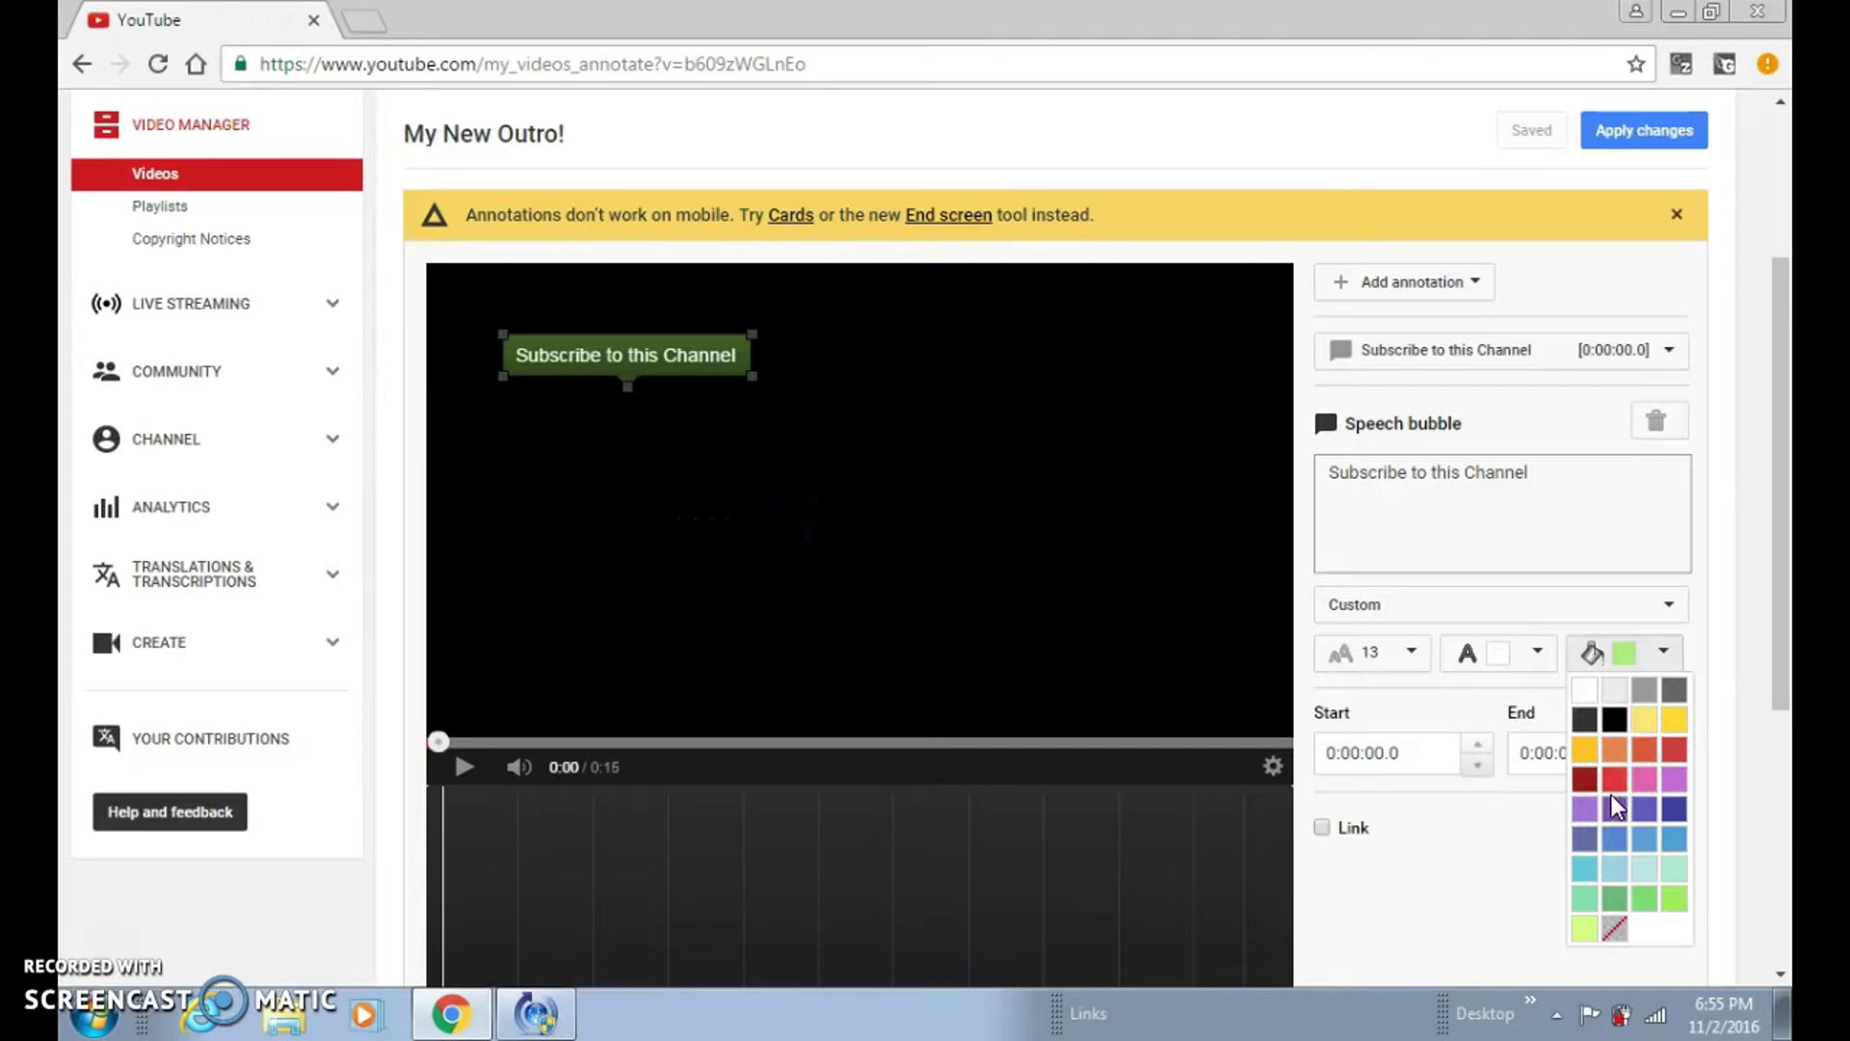
left_click(1615, 780)
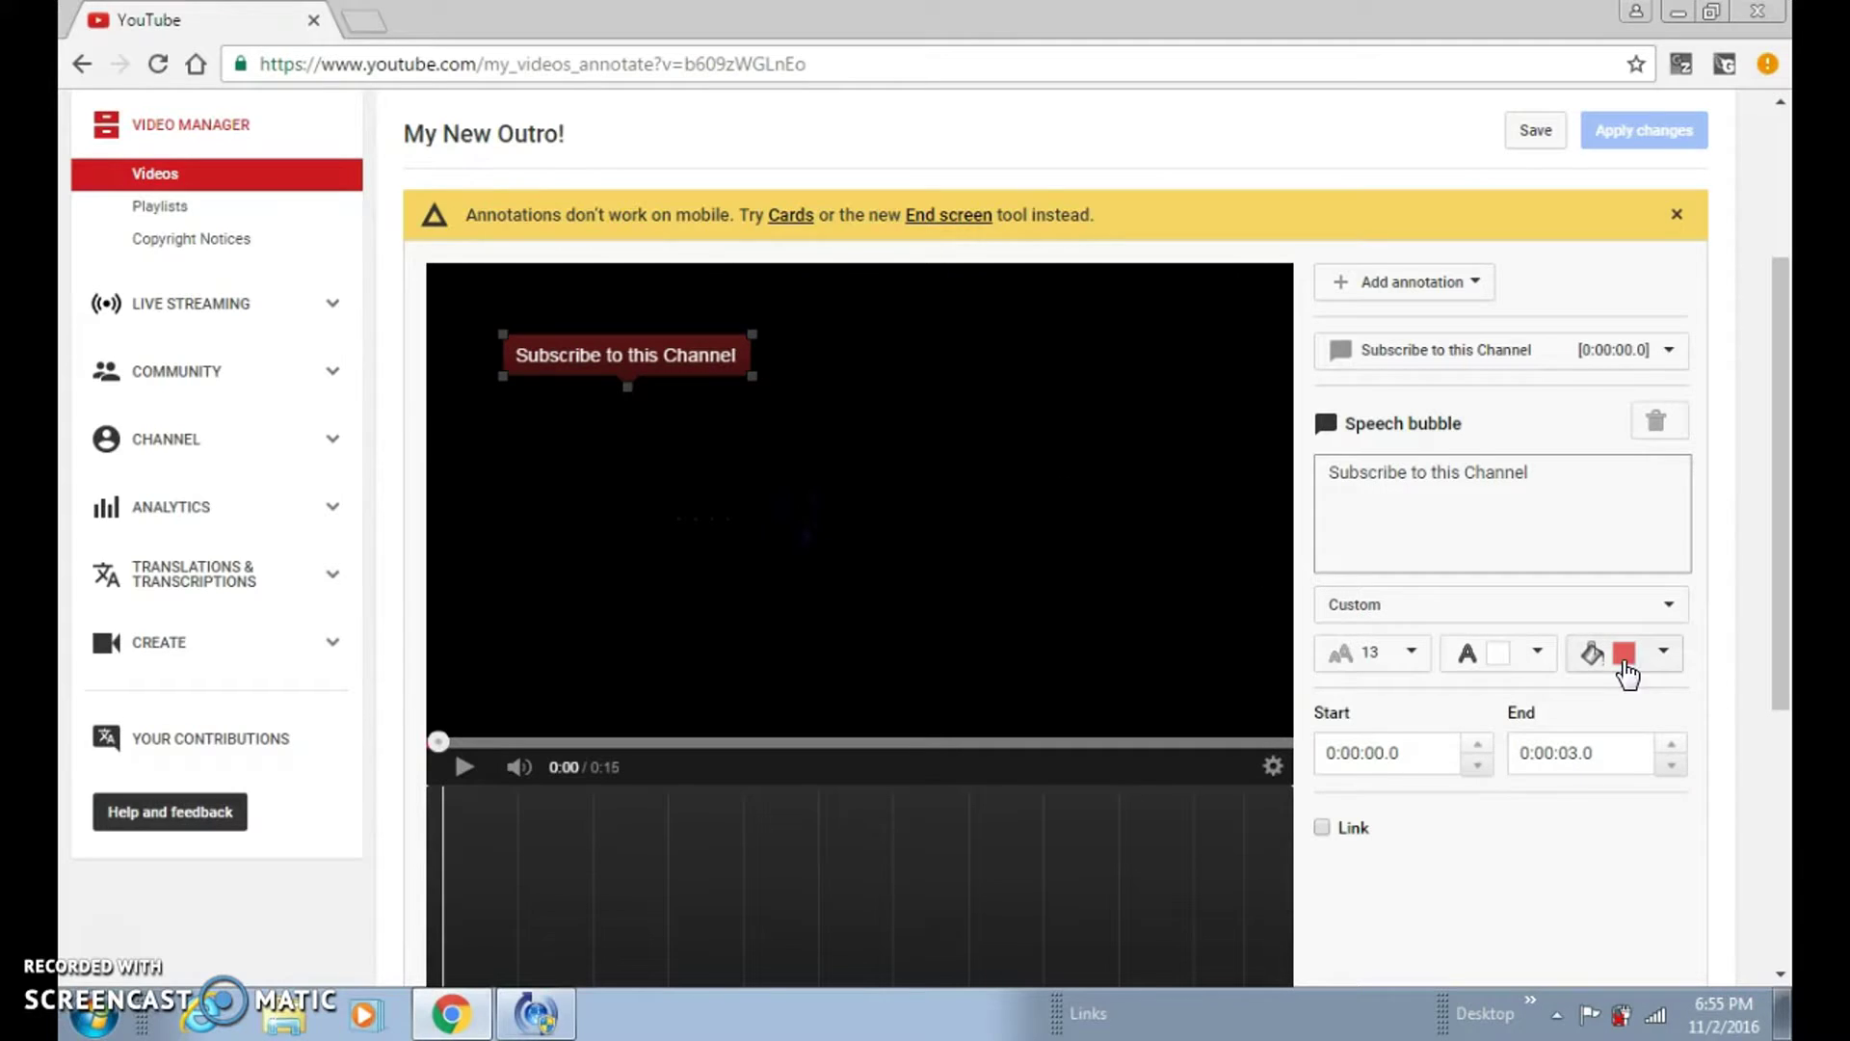
mouse_move(655, 373)
left_mouse_down()
mouse_move(603, 350)
mouse_move(1199, 372)
mouse_move(1146, 380)
left_mouse_up()
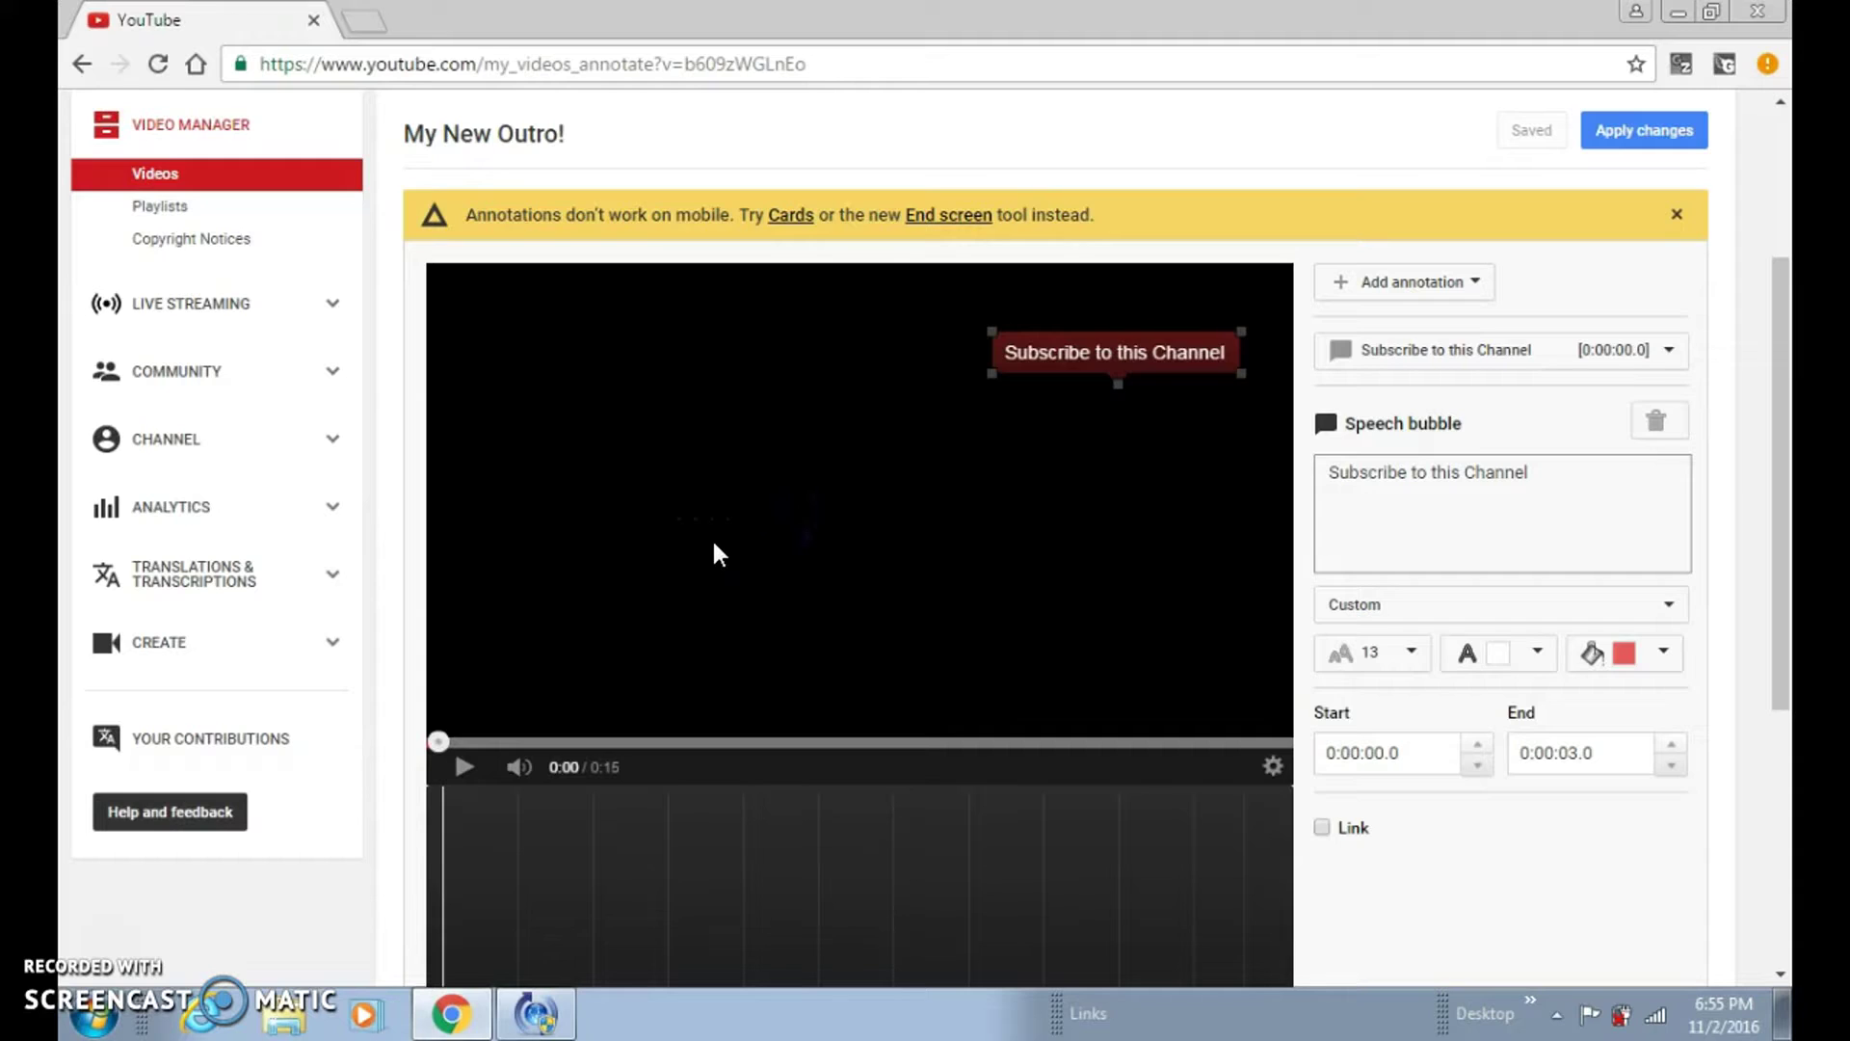
Enable Link on the bubble with Video as the link type, leaving the video field empty.
left_click(1325, 828)
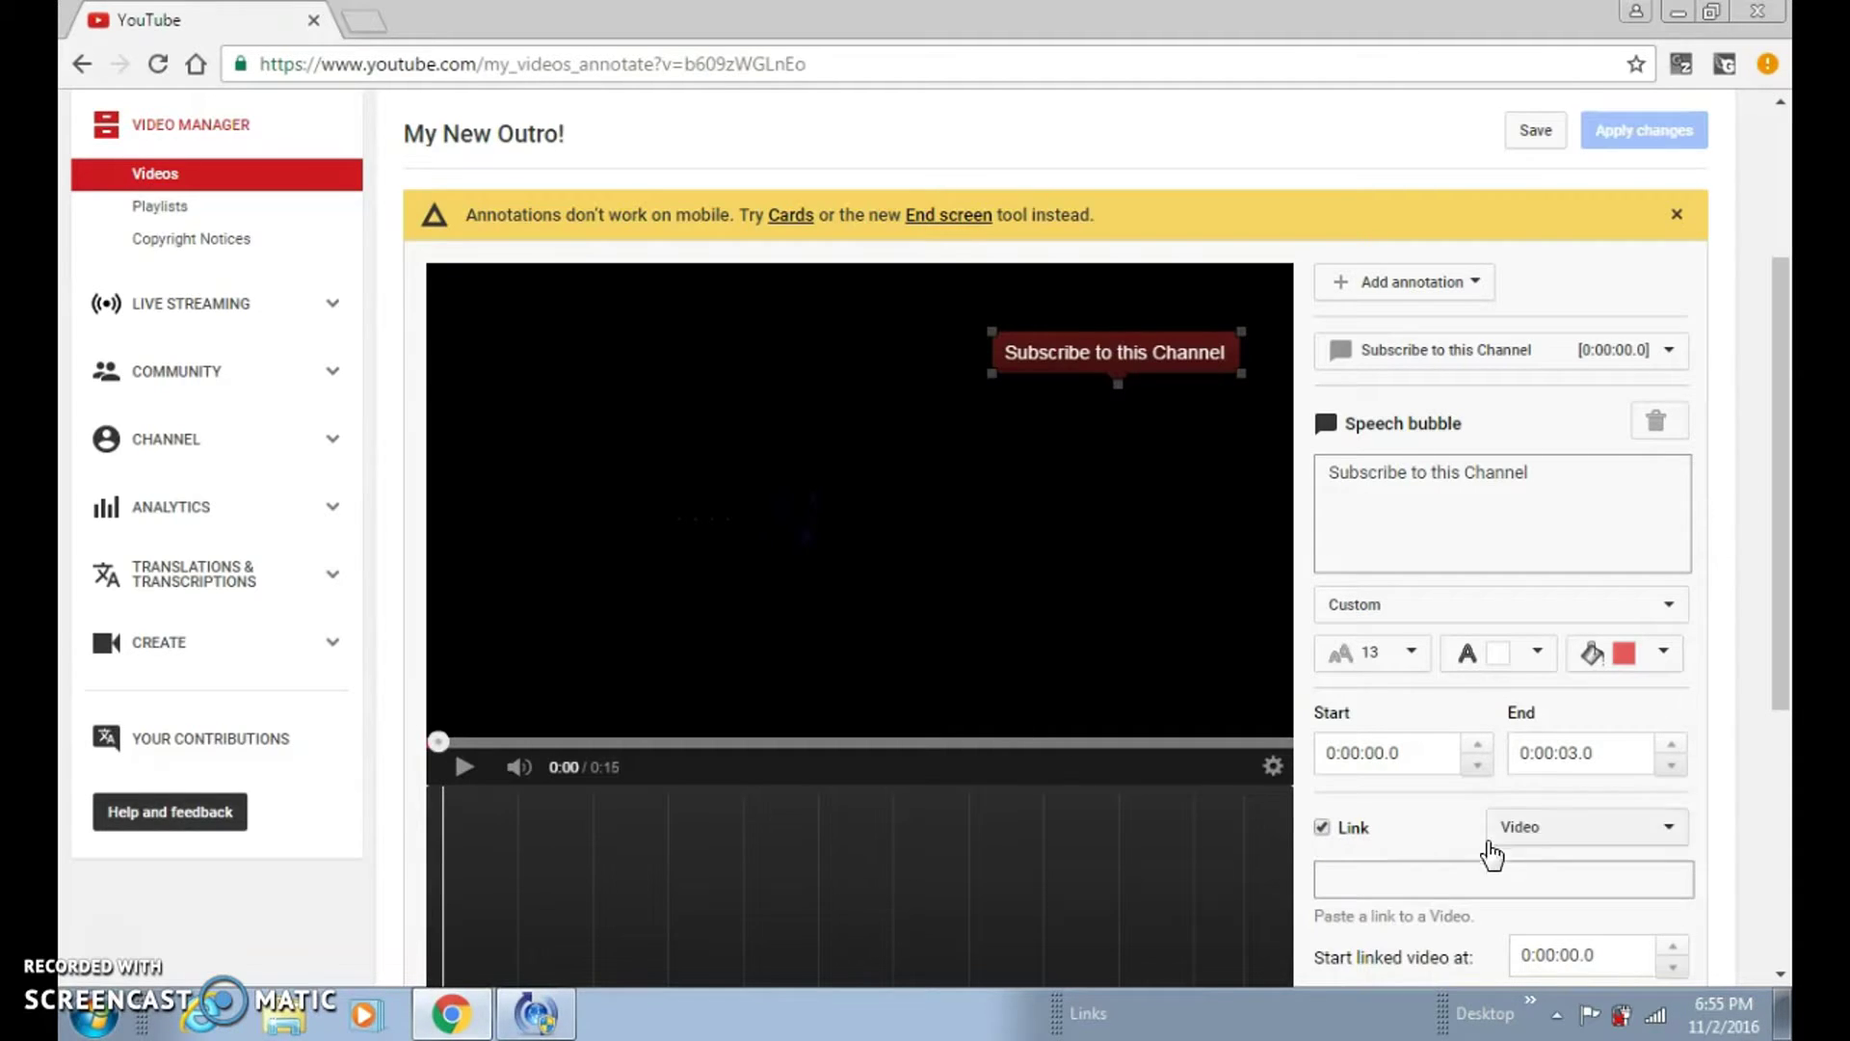
left_click(1460, 879)
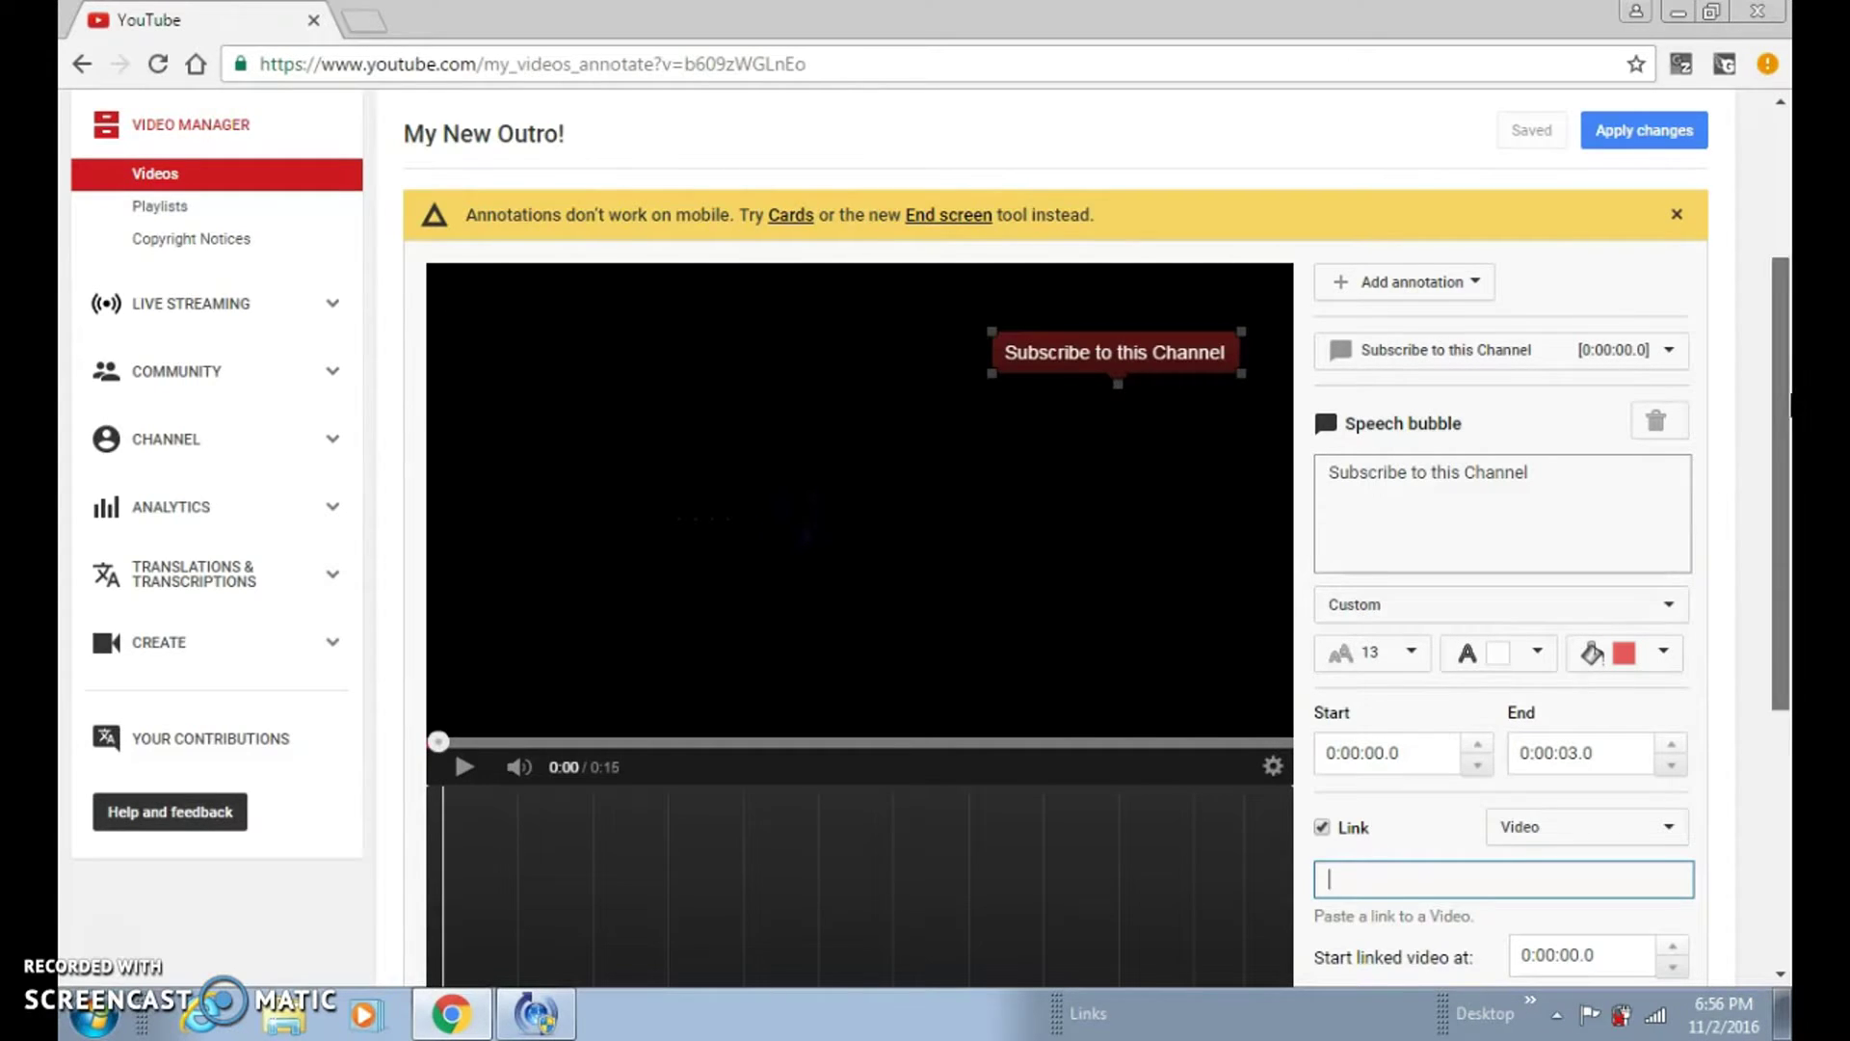
scroll(1789, 405, "down", 3)
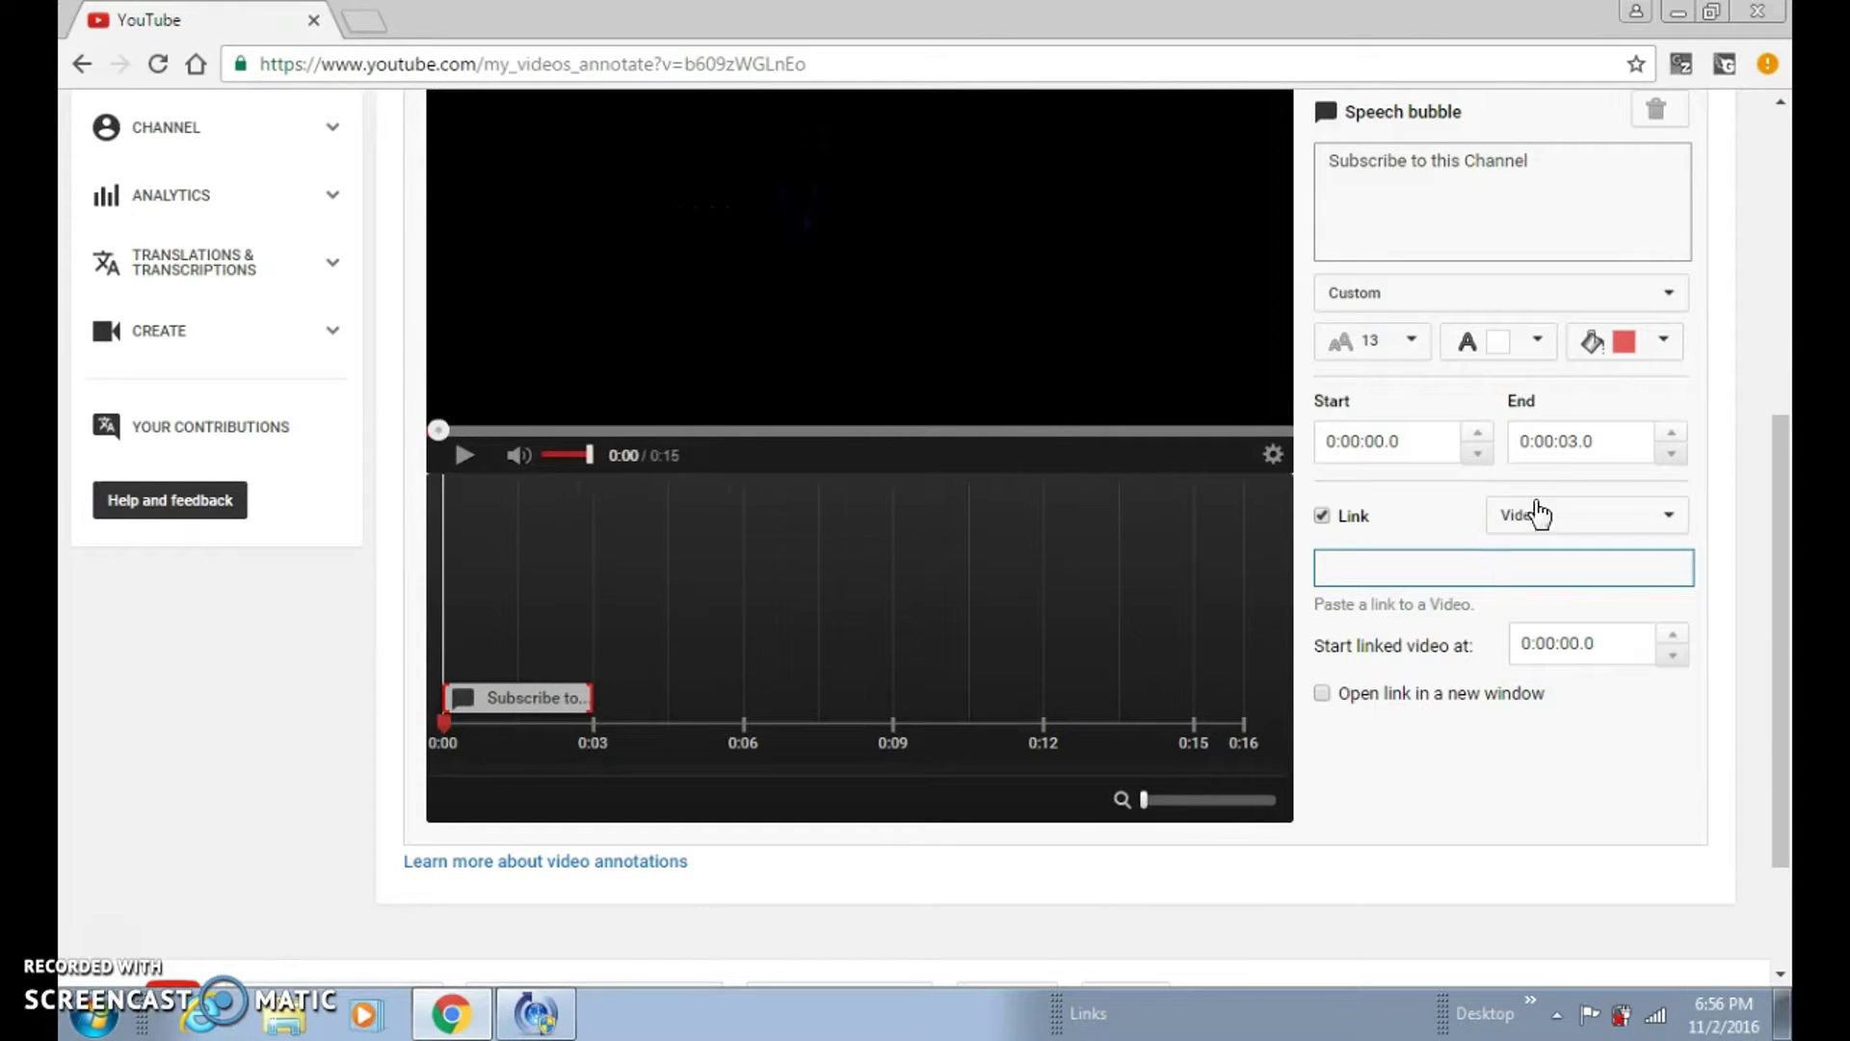
scroll(1789, 405, "up", 3)
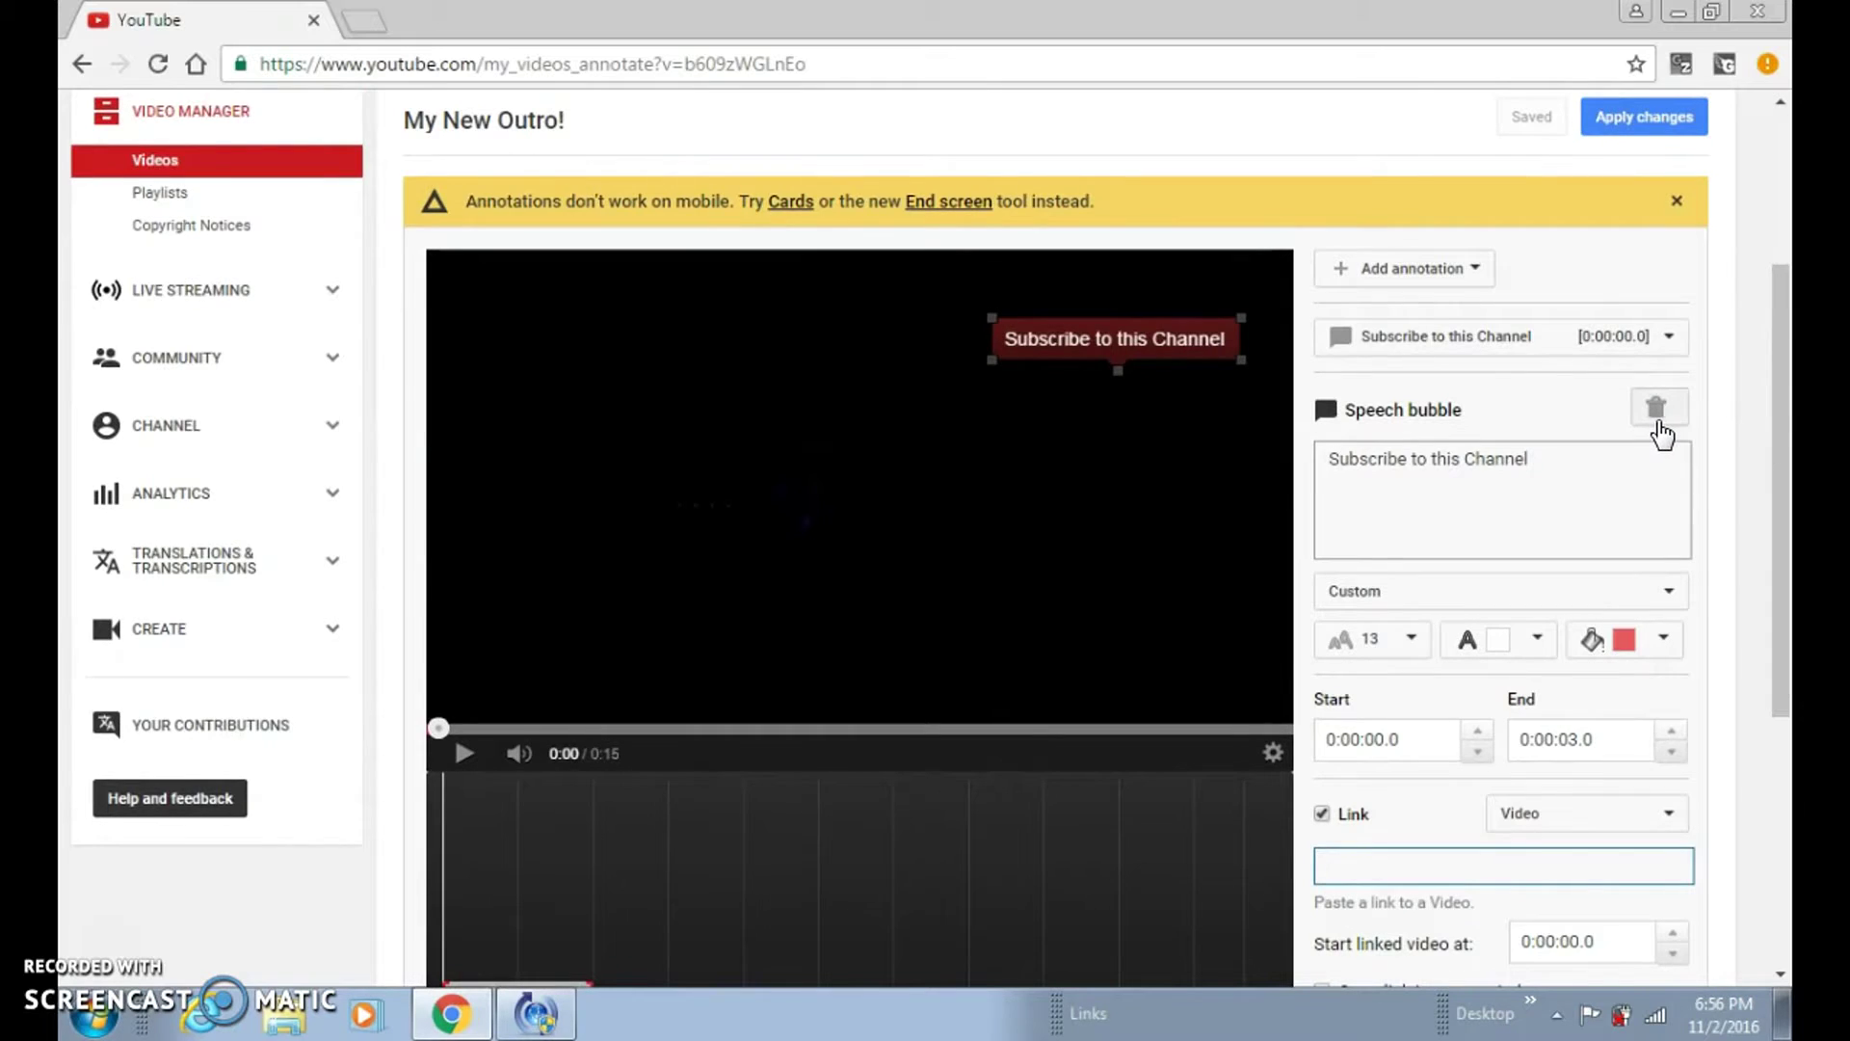
Apply the annotation changes, close the ad tab, and play My New Outro! on its watch page.
left_click(1650, 123)
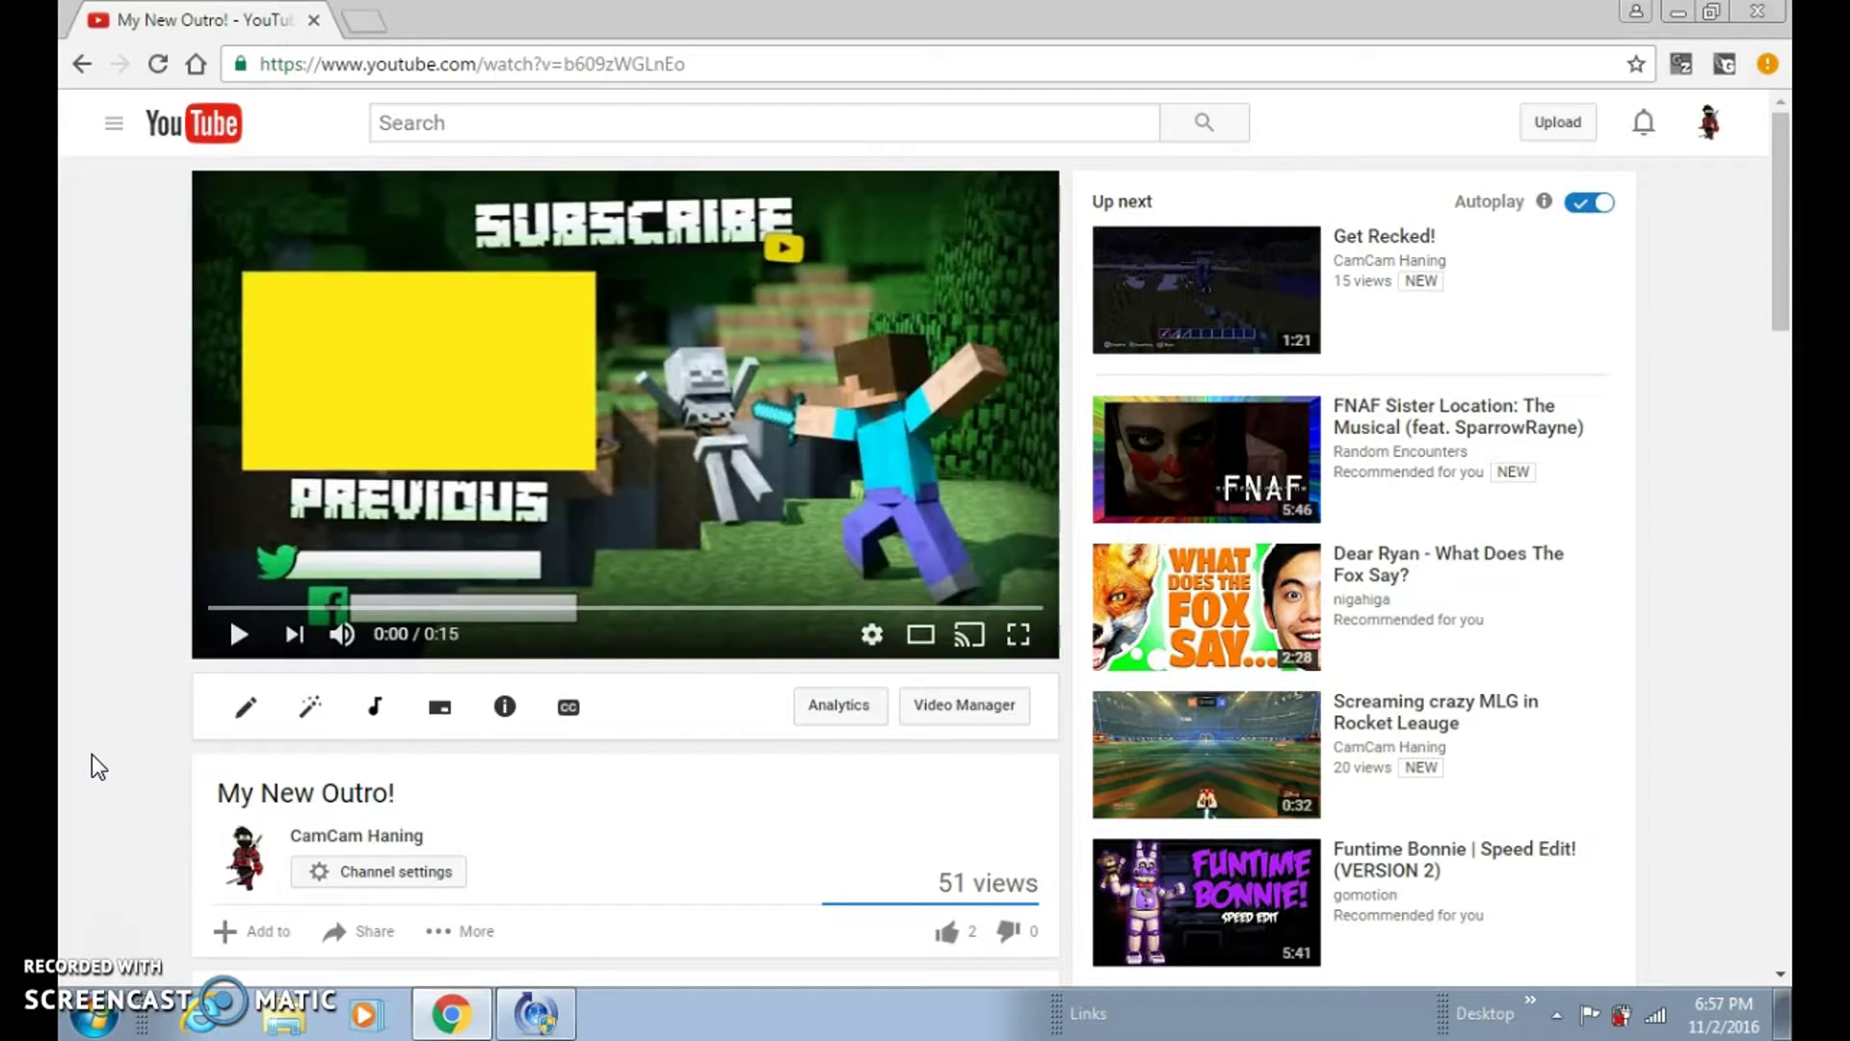
left_click(238, 636)
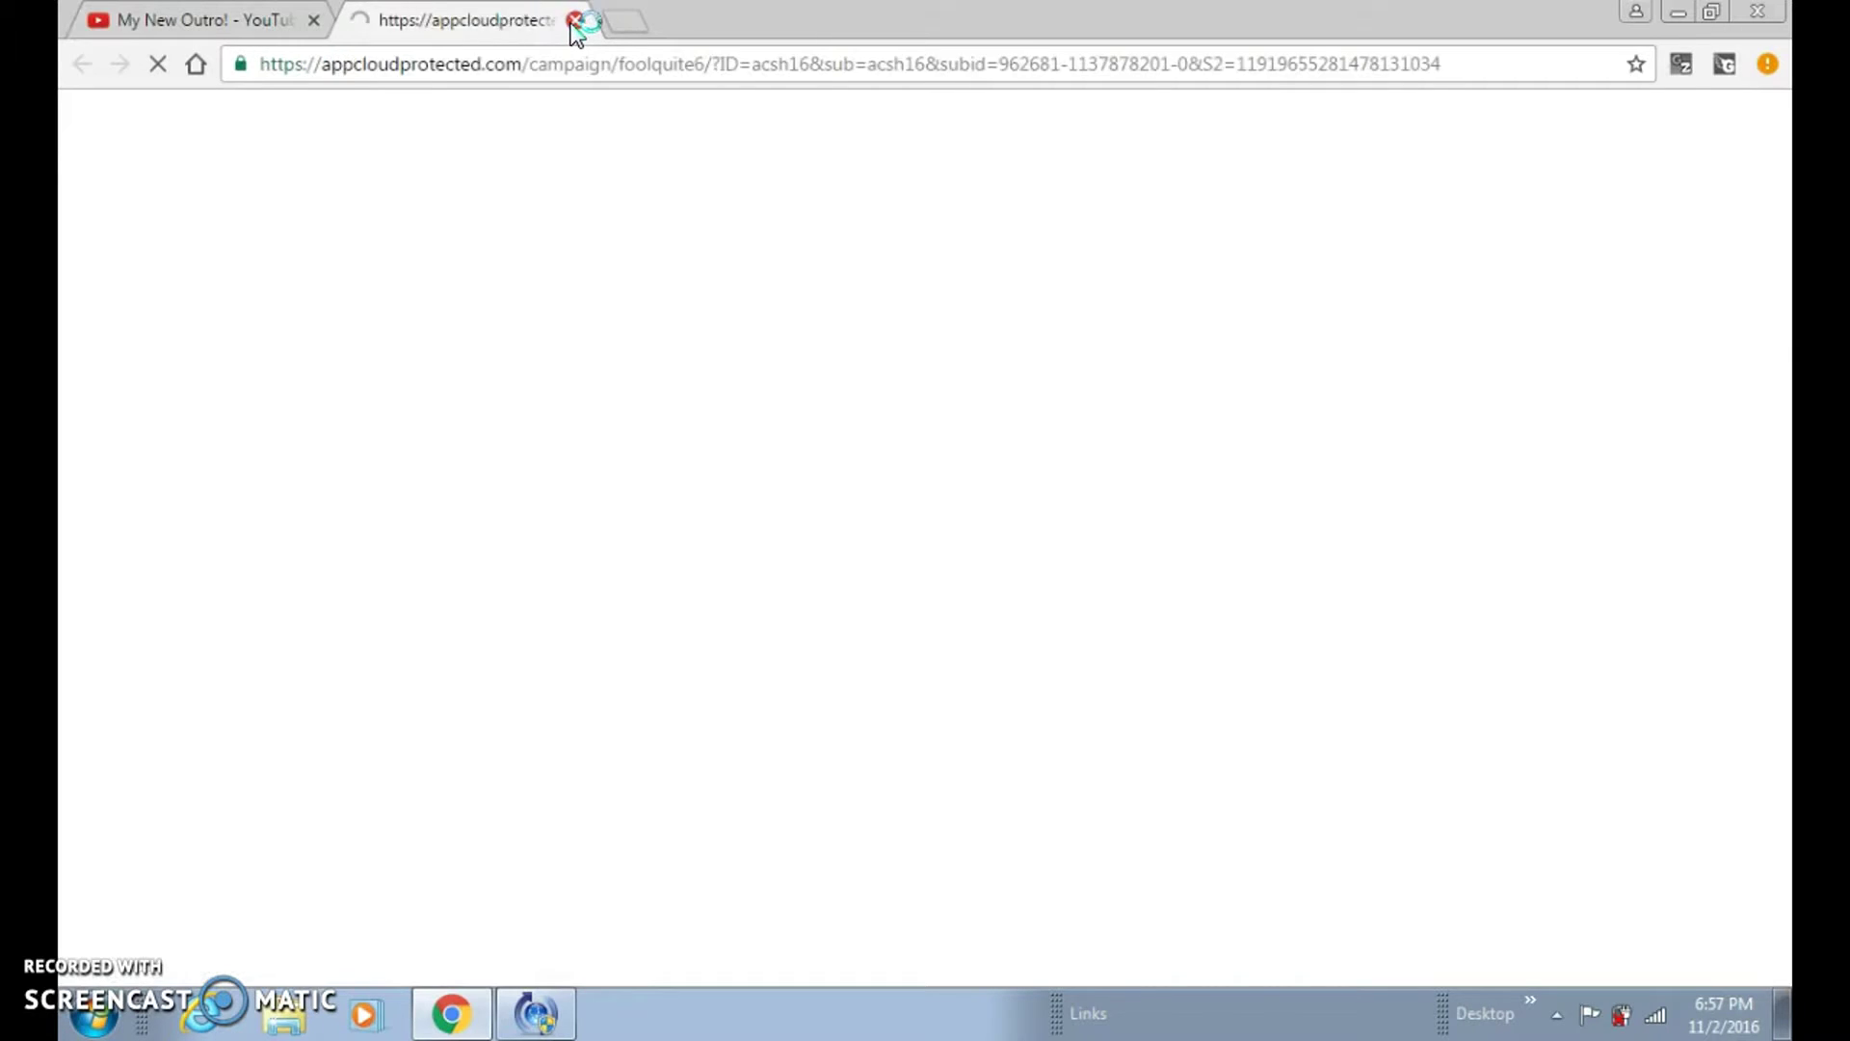
left_click(576, 20)
left_click(239, 638)
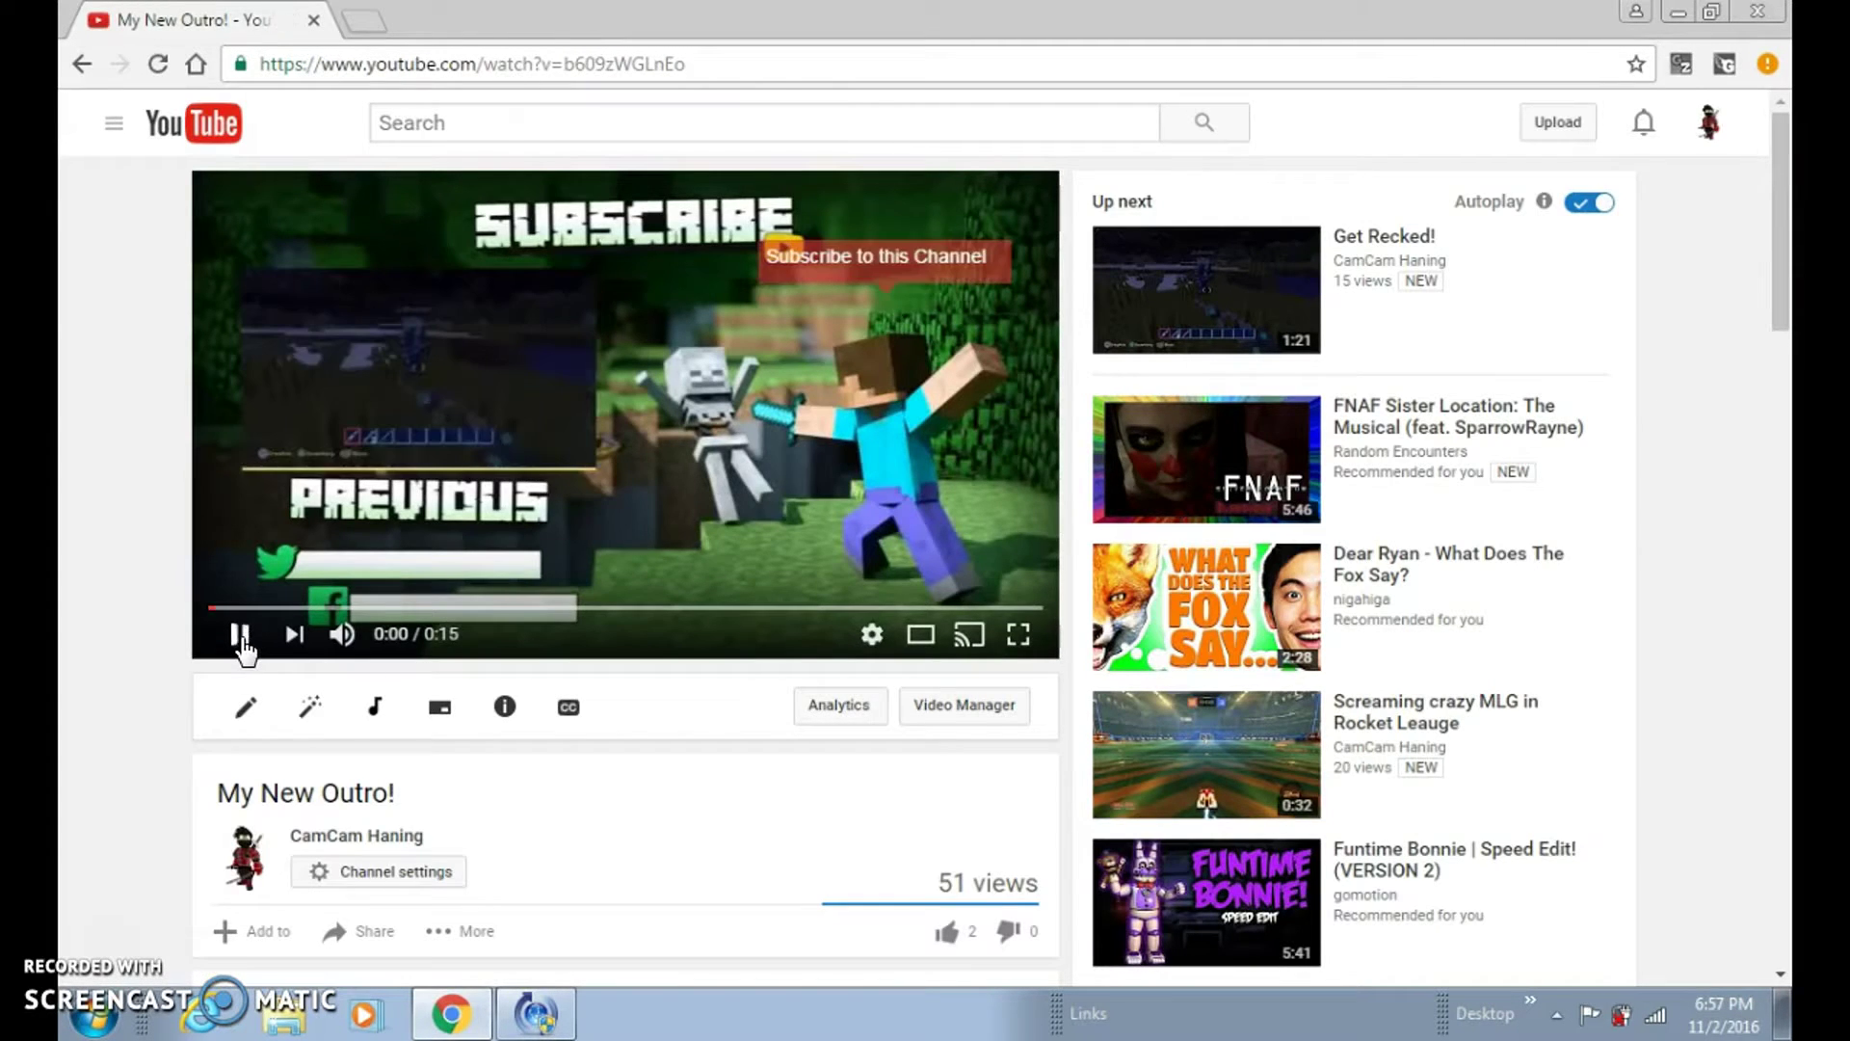